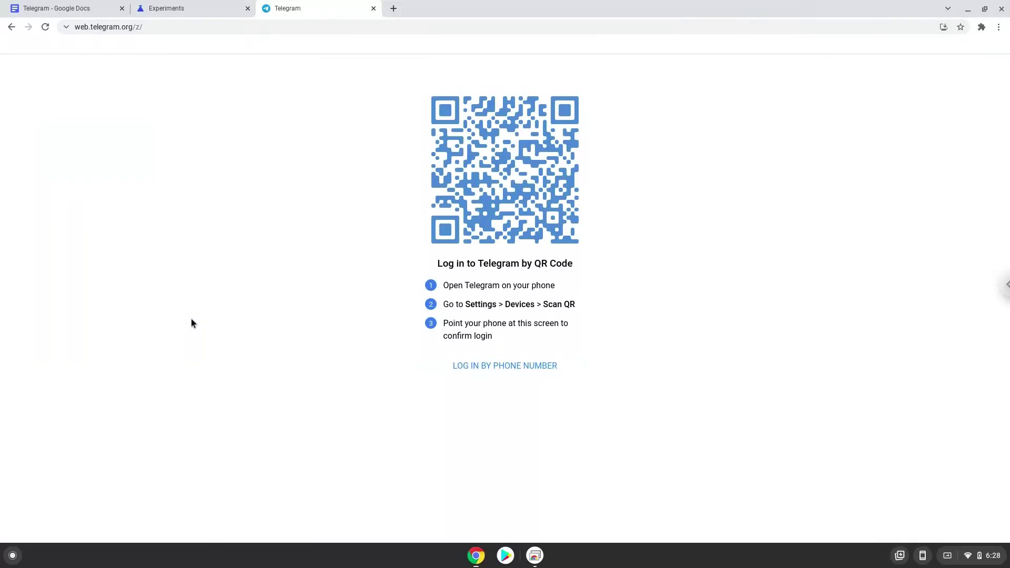
Step: Search the Play Store for "telegram", install the Telegram app by Telegram FZ-LLC, and close the store
{"action": "left_click", "coordinate": [505, 556]}
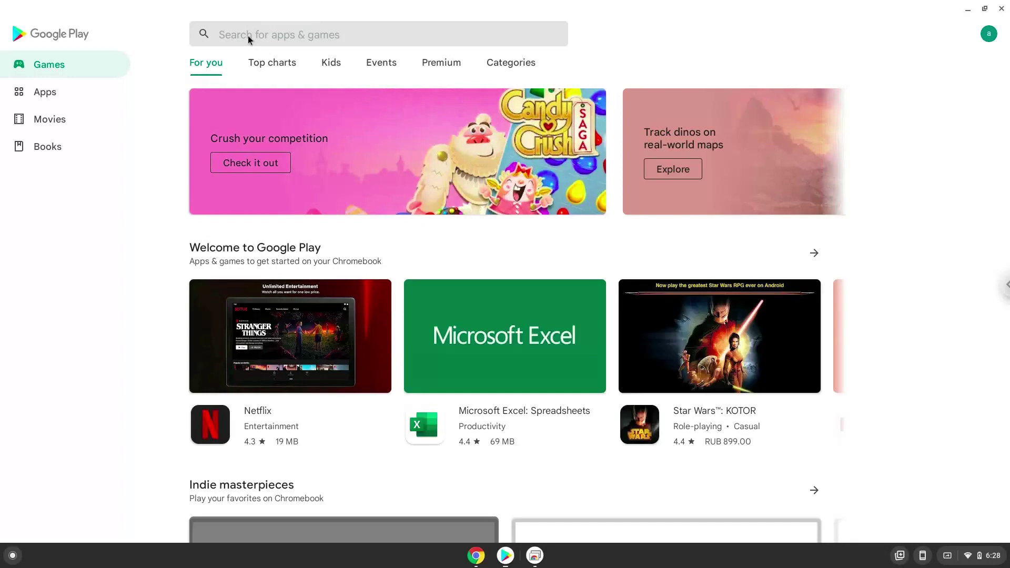
{"action": "left_click", "coordinate": [248, 36]}
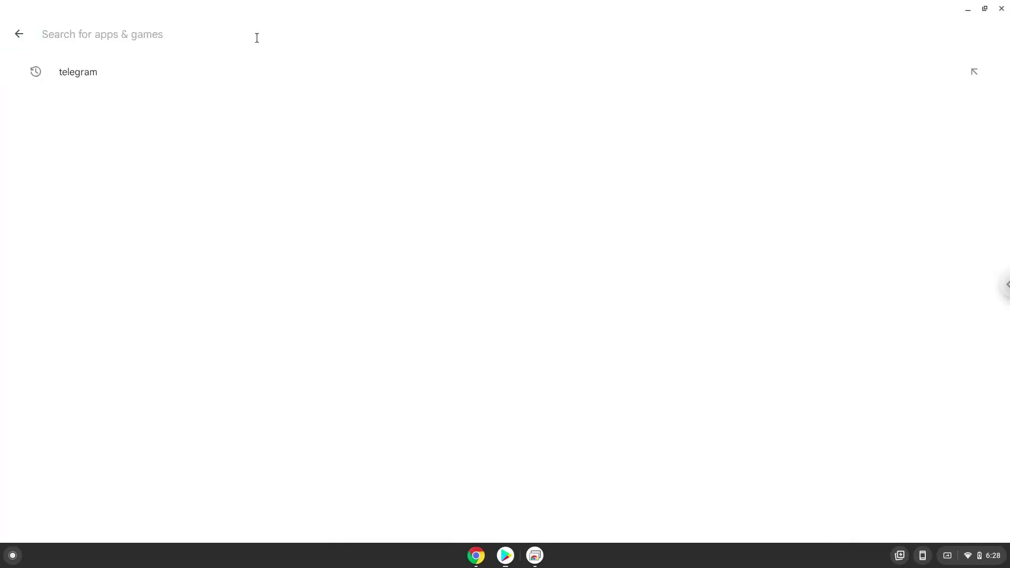
{"action": "type", "text": "telegram"}
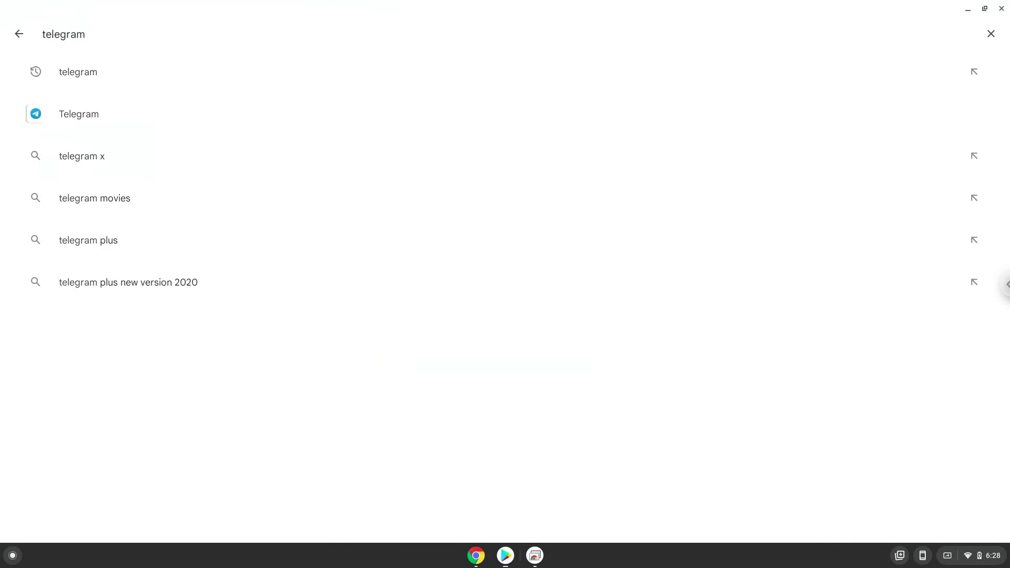
{"action": "key", "text": "Return"}
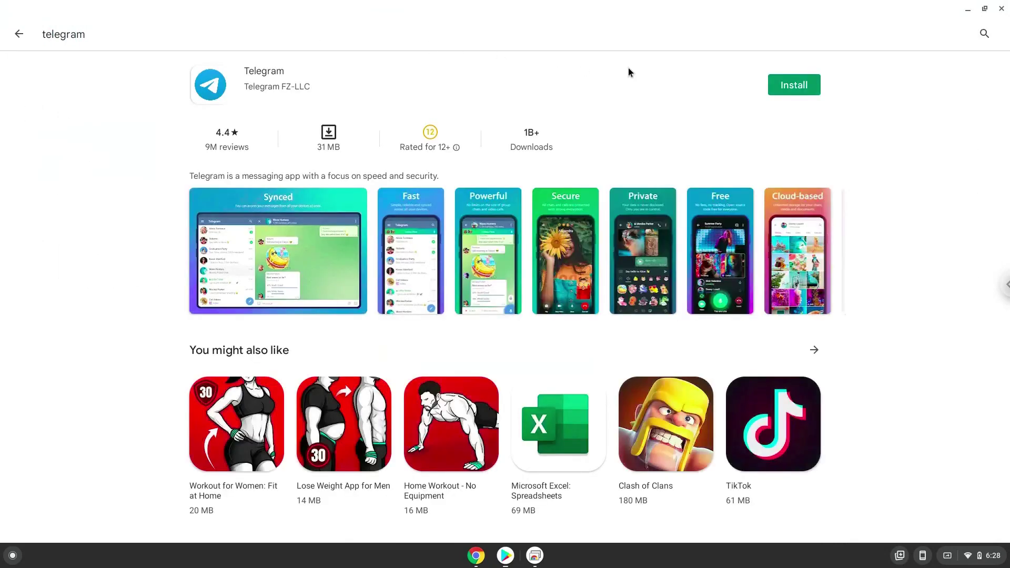
{"action": "left_click", "coordinate": [783, 90]}
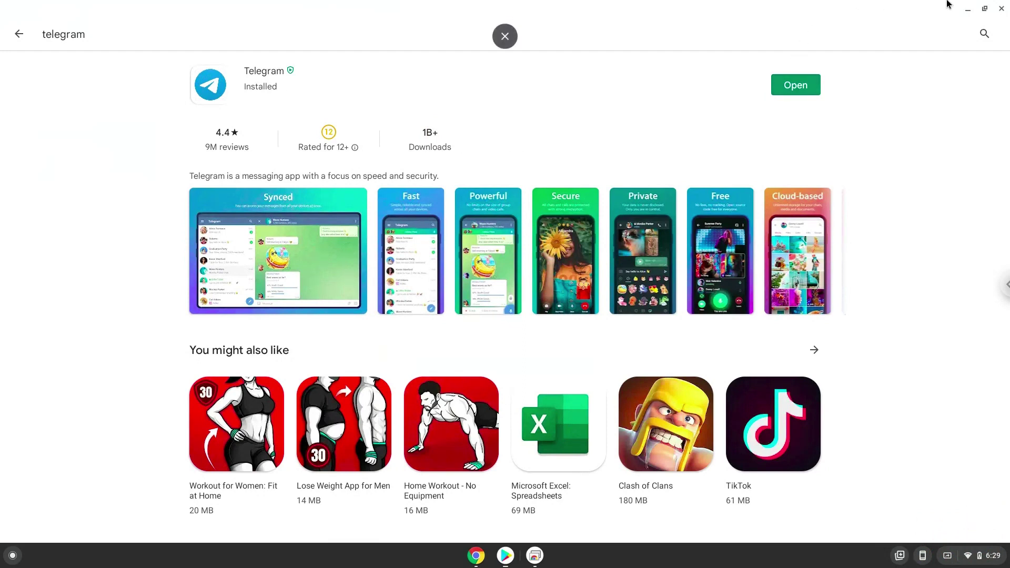
{"action": "left_click", "coordinate": [1002, 7]}
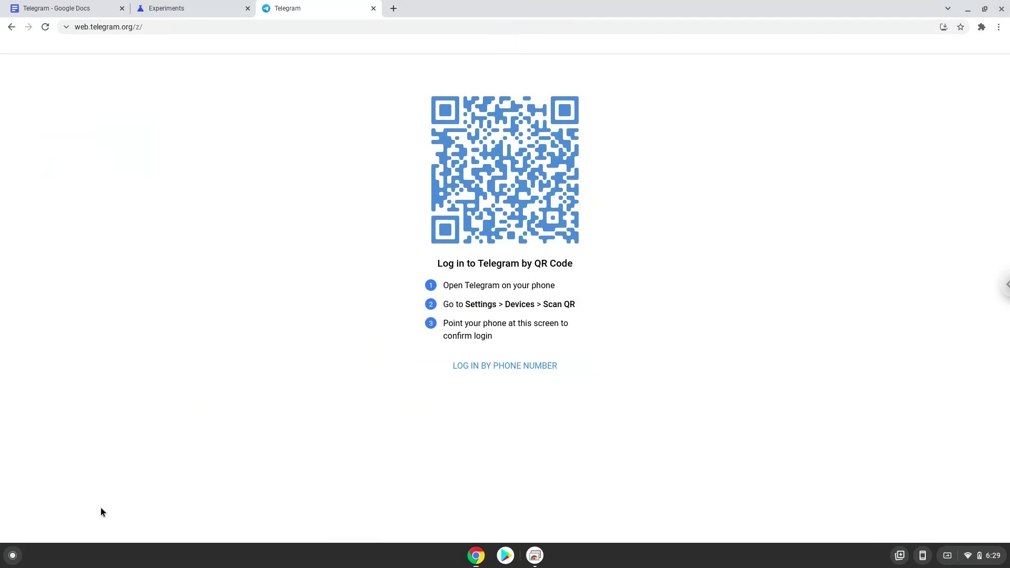
Step: Launch the installed Telegram app from the launcher to view its welcome screen, and close its window
{"action": "left_click", "coordinate": [13, 555]}
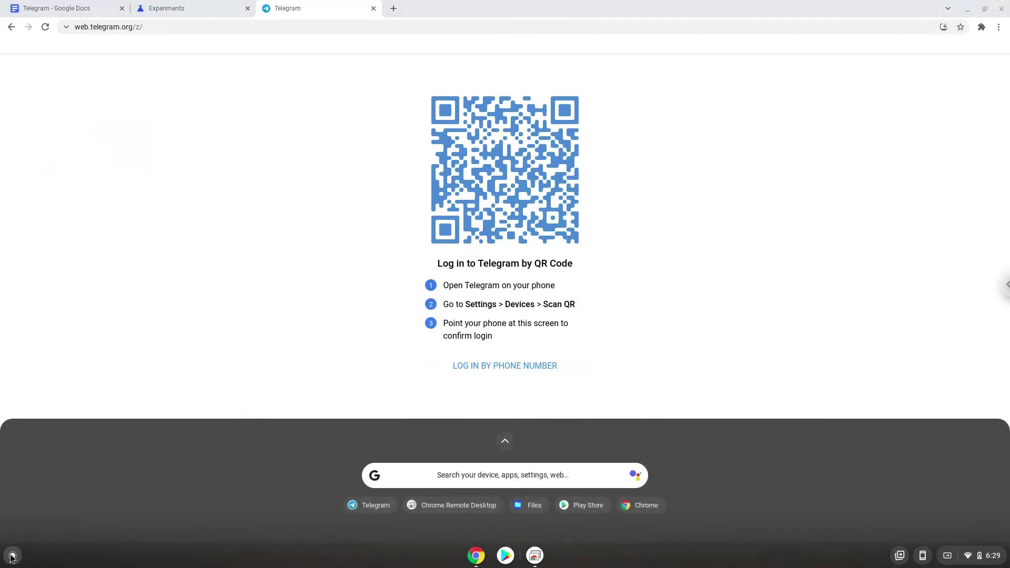
{"action": "type", "text": "te"}
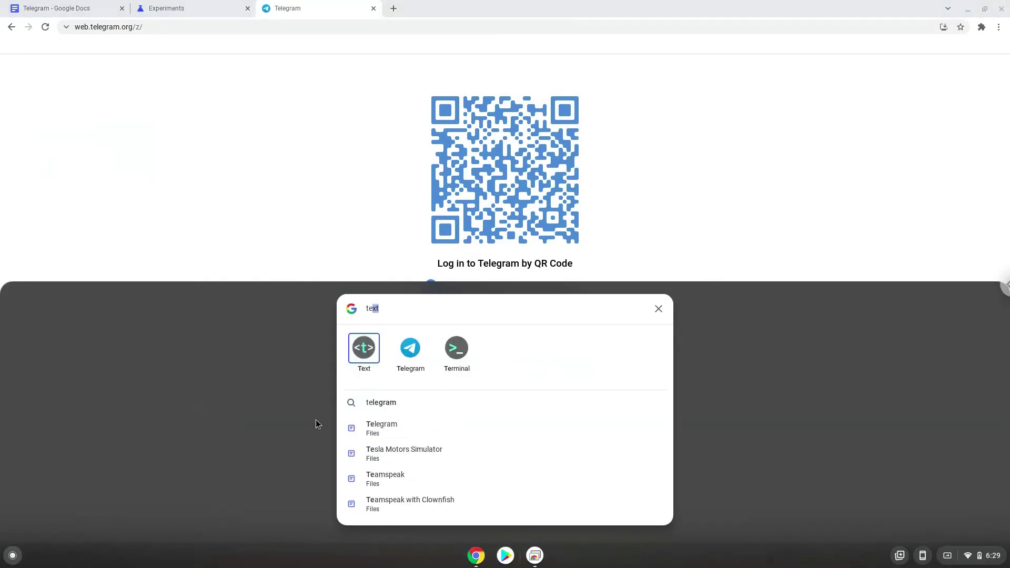
{"action": "left_click", "coordinate": [408, 361]}
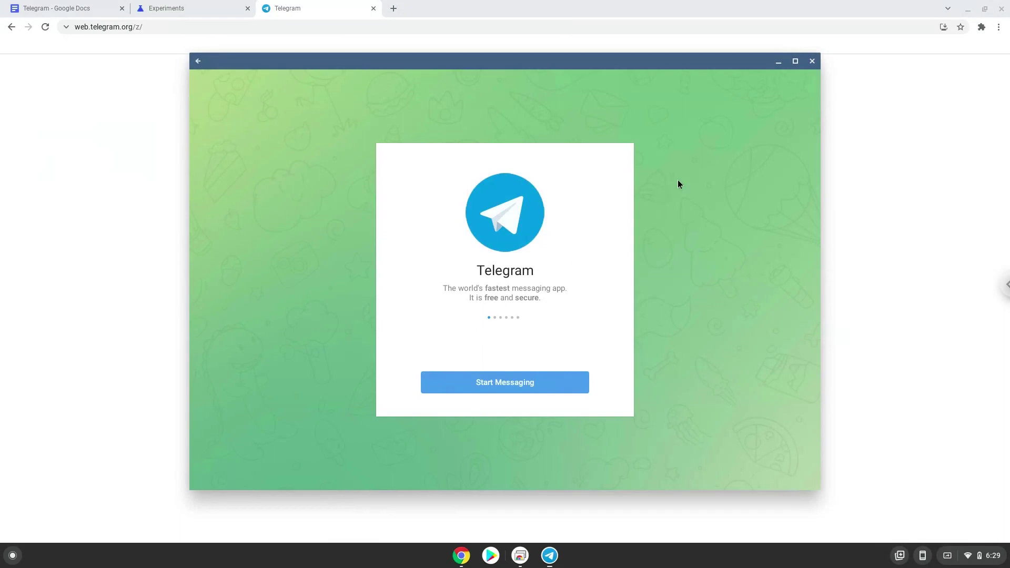
{"action": "left_click", "coordinate": [811, 62]}
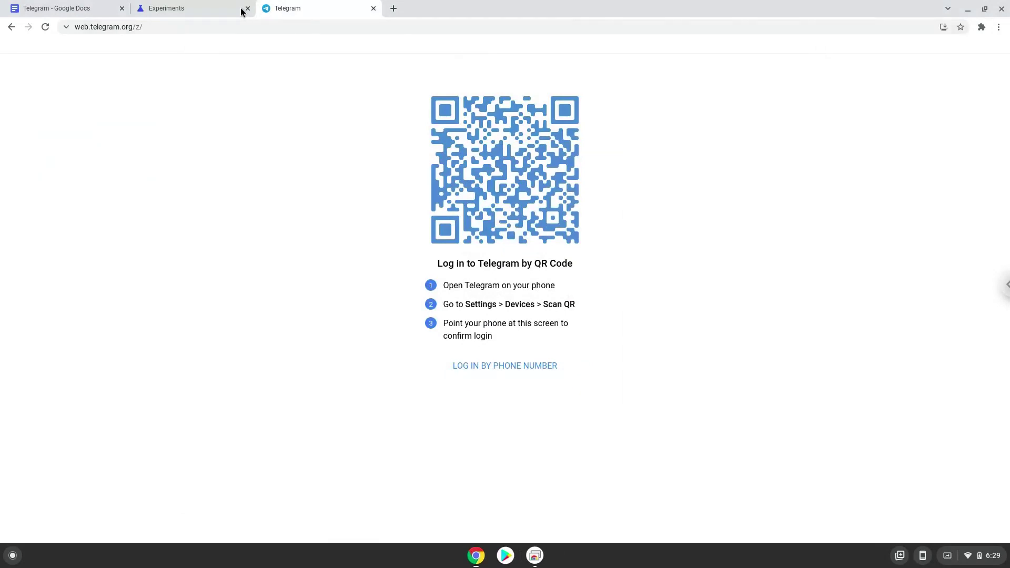
Step: Set the "Debian version for new Crostini containers" flag to Bullseye on the Experiments page and restart the device
{"action": "left_click", "coordinate": [222, 8]}
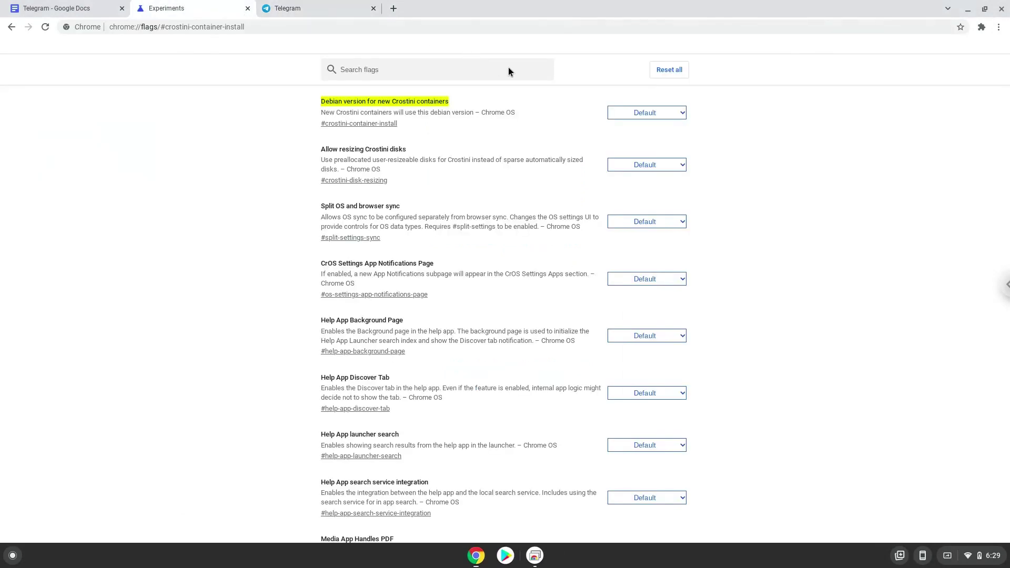
{"action": "left_click", "coordinate": [626, 114]}
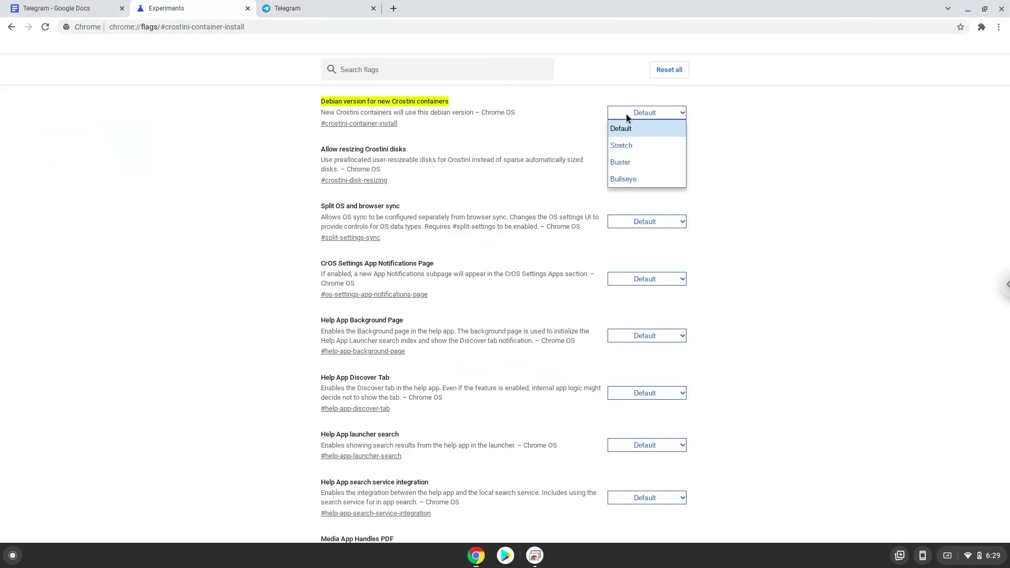
{"action": "left_click", "coordinate": [628, 179]}
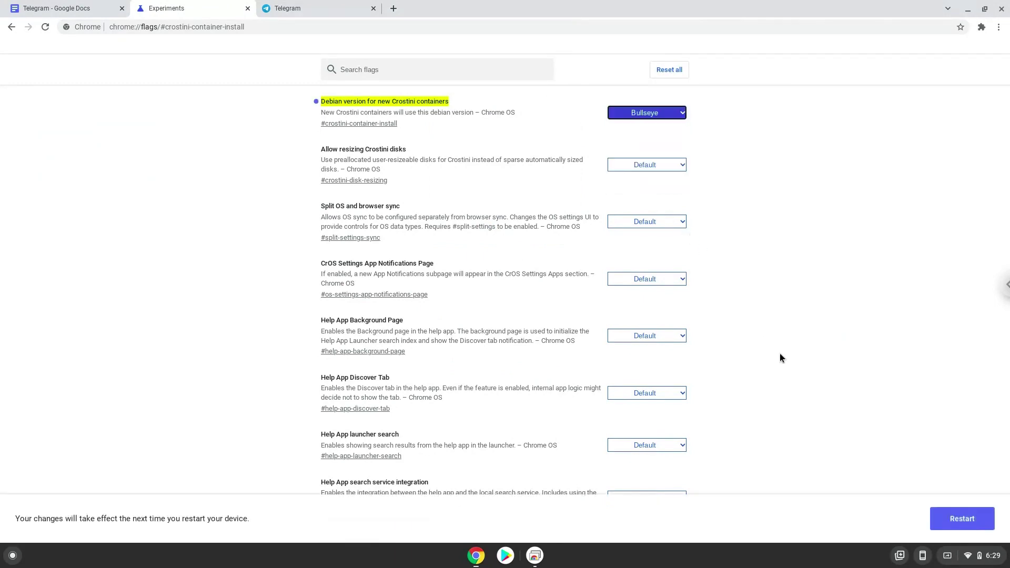
{"action": "left_click", "coordinate": [945, 519]}
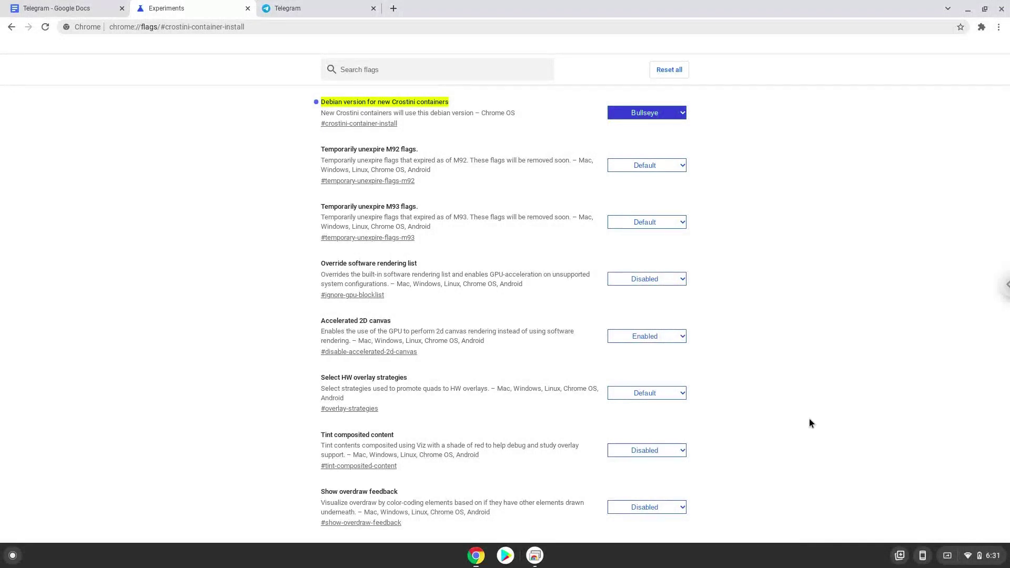
Step: Turn on the Linux development environment in the system's Developers settings with the recommended 10.0 GB disk, and close the Terminal and Settings windows
{"action": "left_click", "coordinate": [953, 561]}
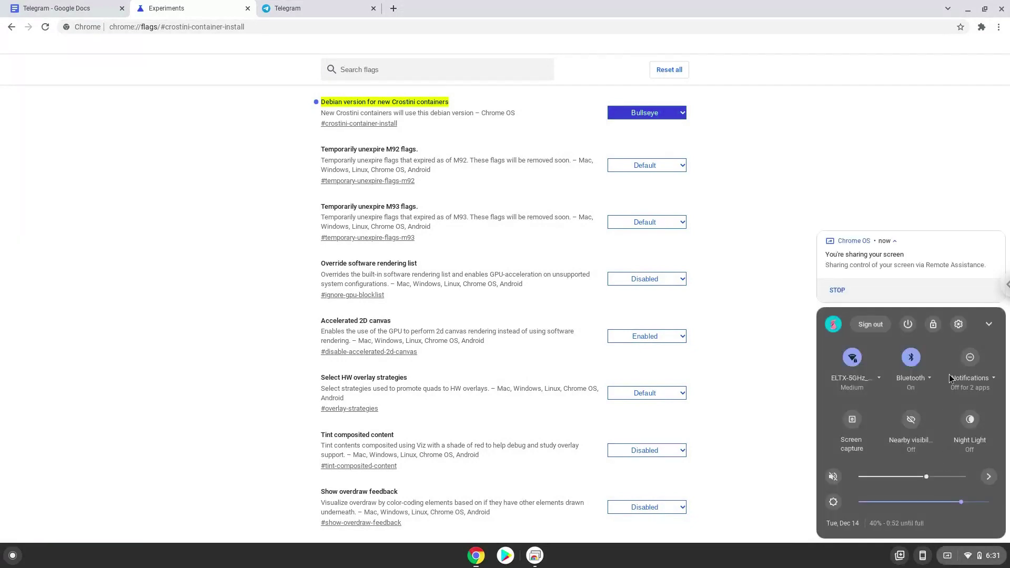
{"action": "left_click", "coordinate": [958, 325]}
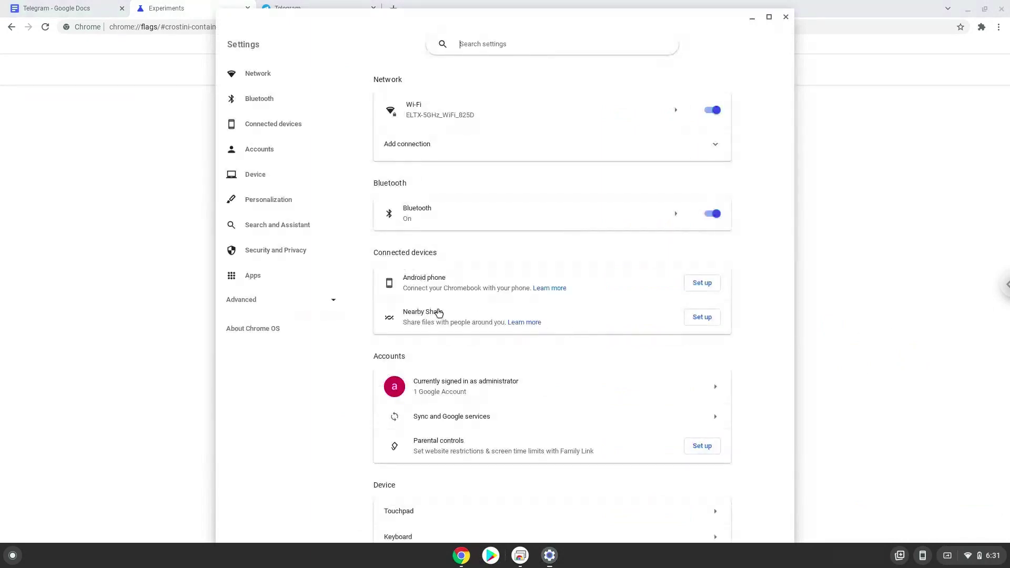
{"action": "left_click", "coordinate": [304, 305]}
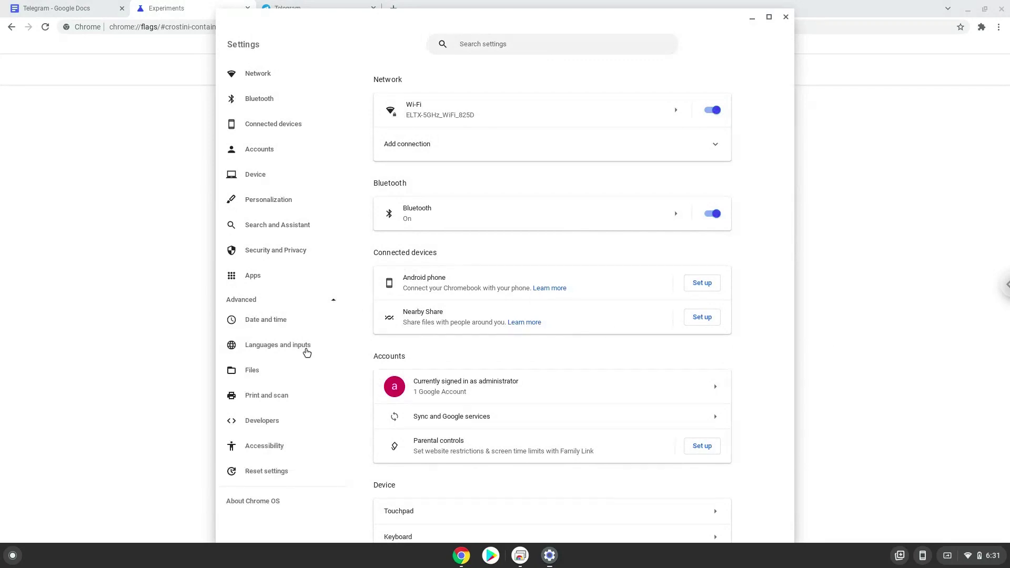
{"action": "left_click", "coordinate": [306, 425]}
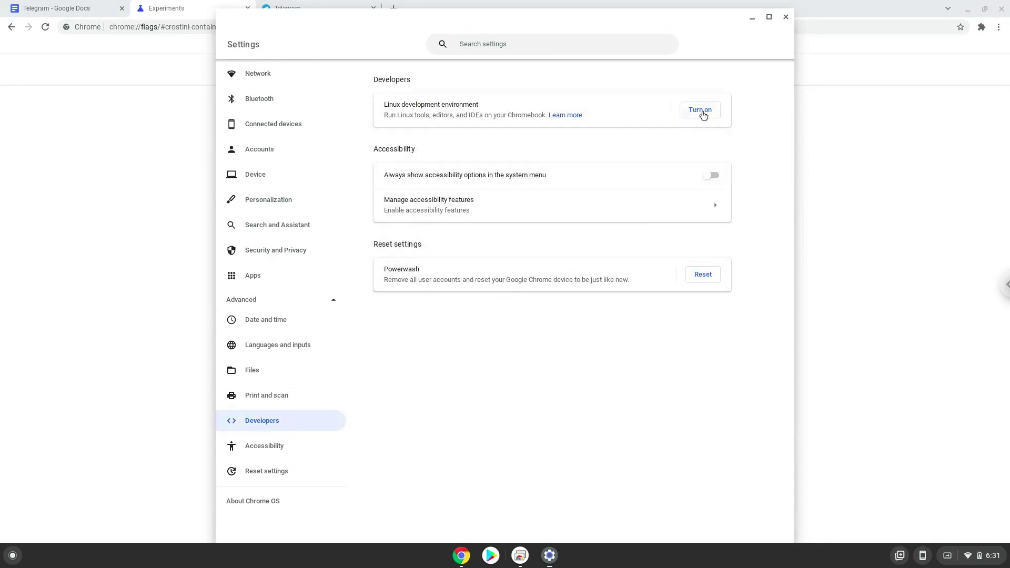
{"action": "left_click", "coordinate": [701, 111]}
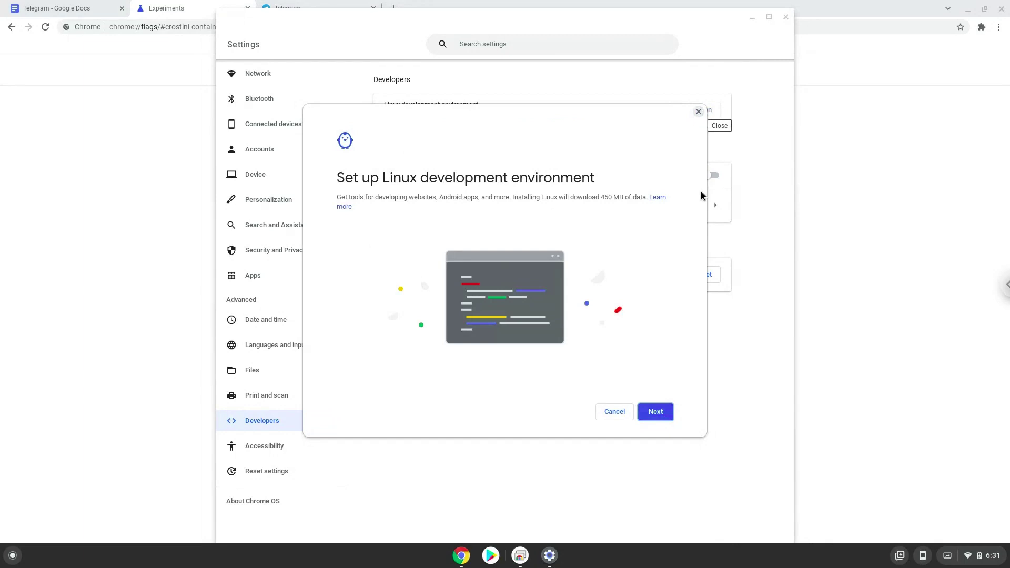
{"action": "left_click", "coordinate": [656, 412]}
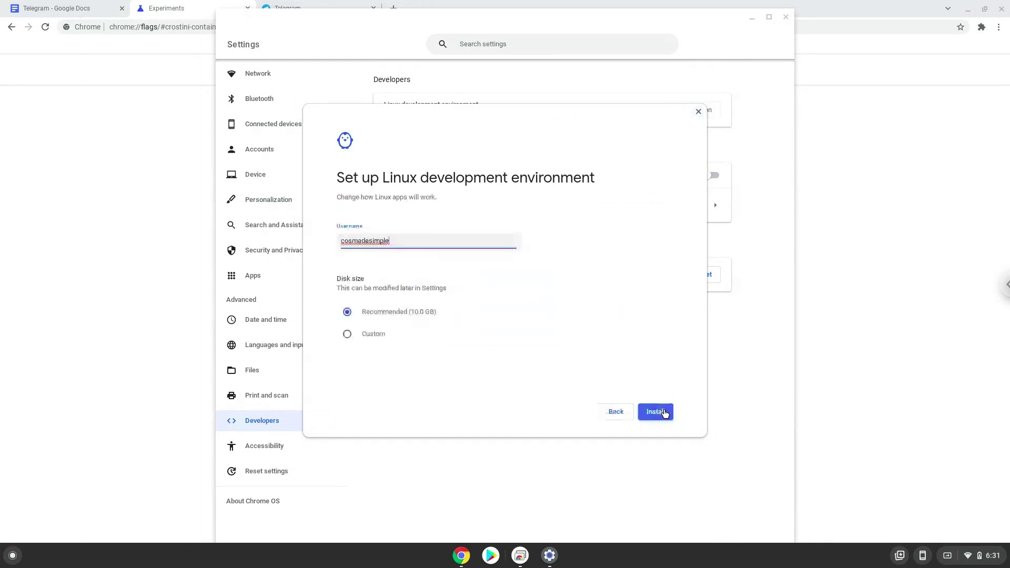
{"action": "left_click", "coordinate": [665, 413]}
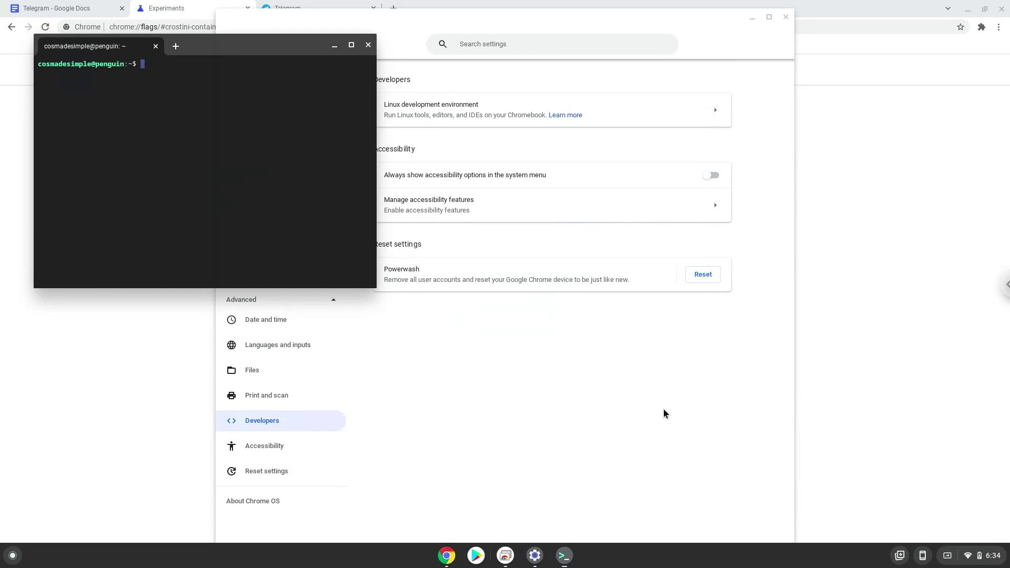
{"action": "left_click", "coordinate": [368, 45]}
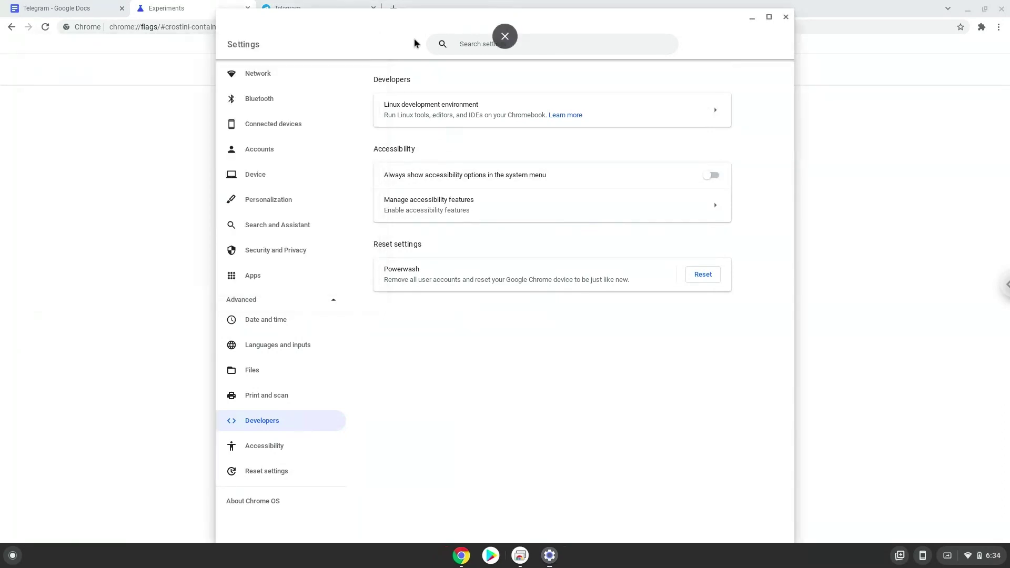
{"action": "left_click", "coordinate": [786, 17]}
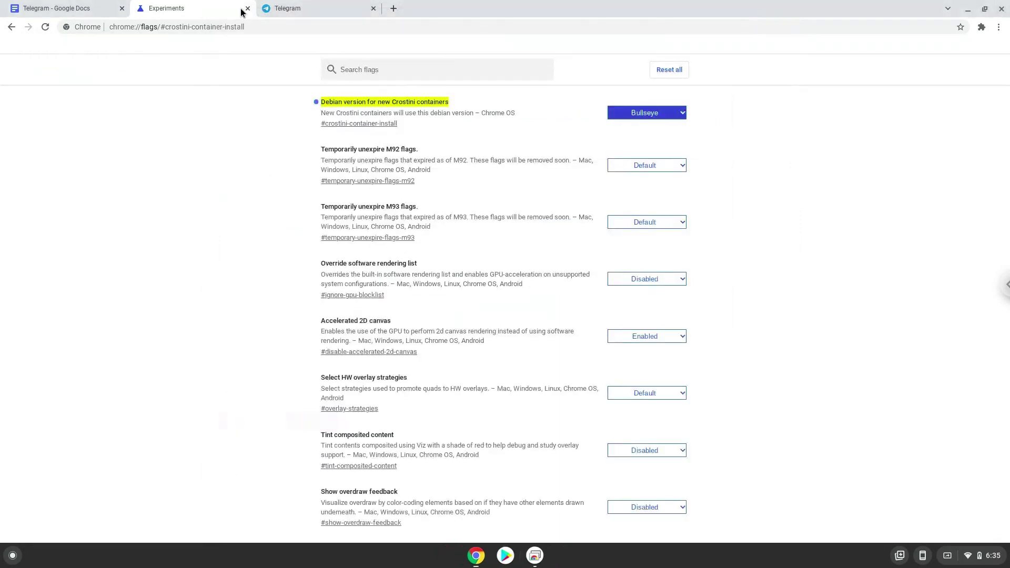
Step: Copy the "sudo apt update" command from the Telegram Google Docs document
{"action": "left_click", "coordinate": [89, 11]}
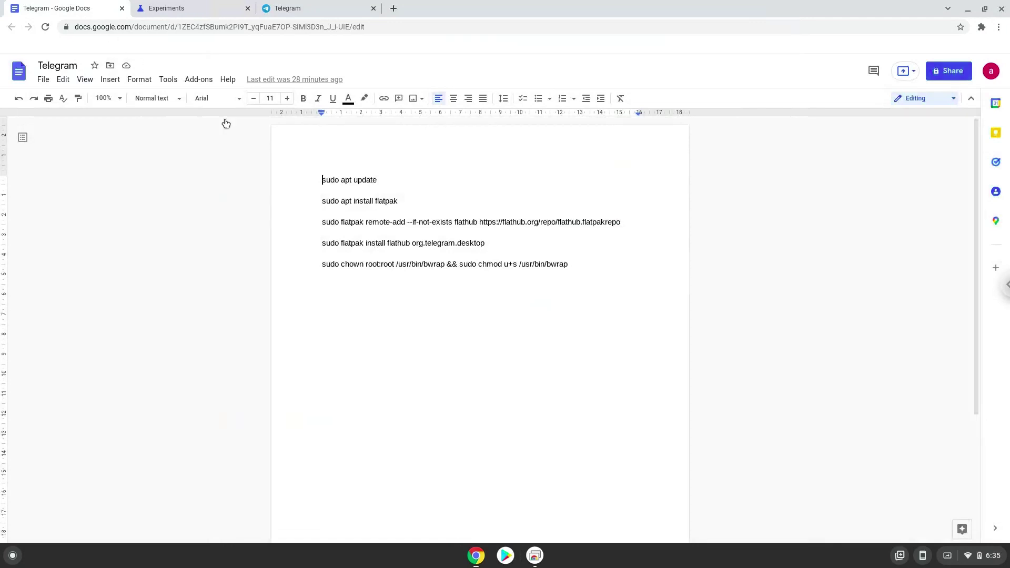
{"action": "double_click", "coordinate": [332, 180]}
{"action": "triple_click", "coordinate": [332, 179]}
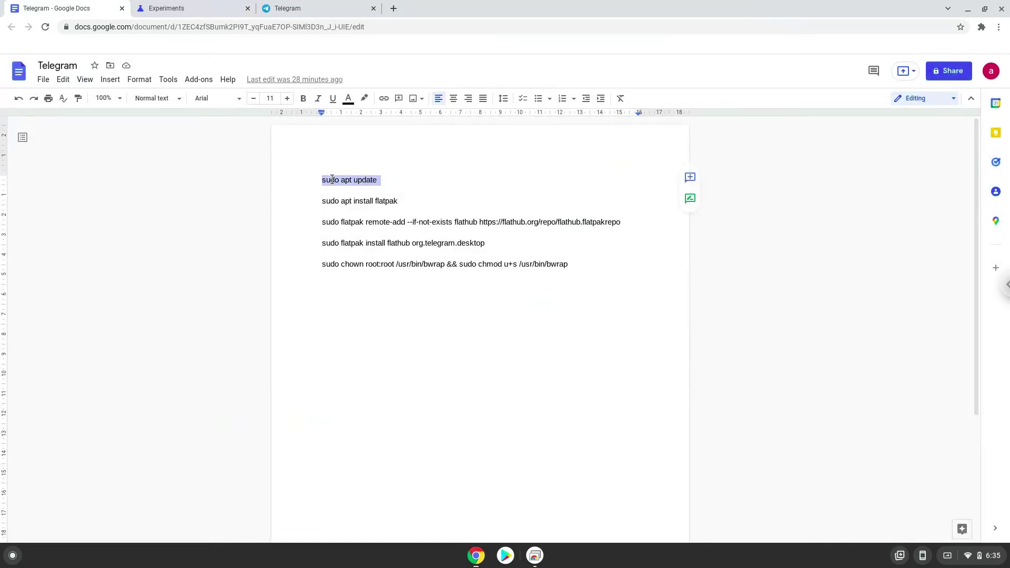
{"action": "right_click", "coordinate": [331, 179]}
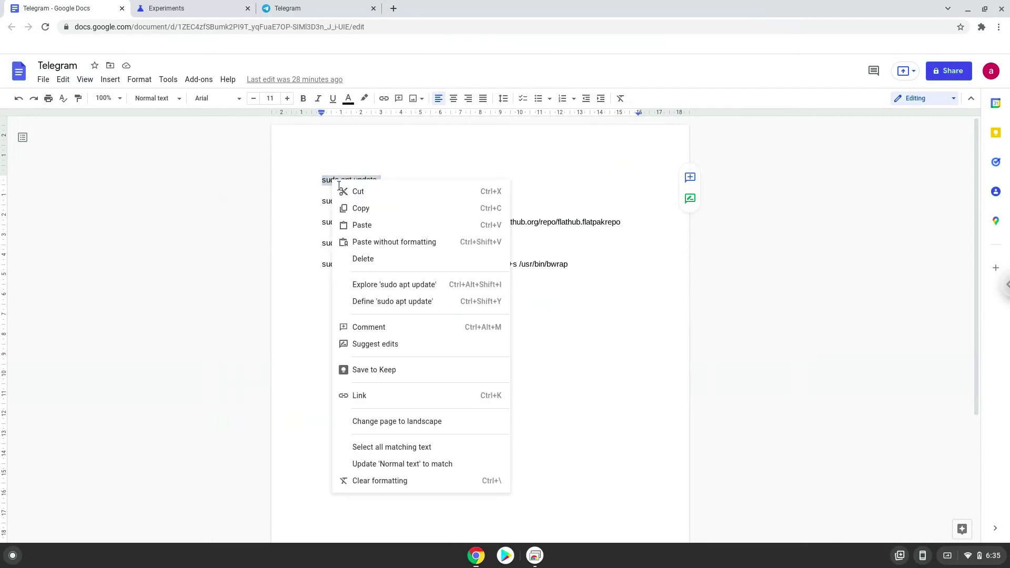
{"action": "left_click", "coordinate": [358, 206]}
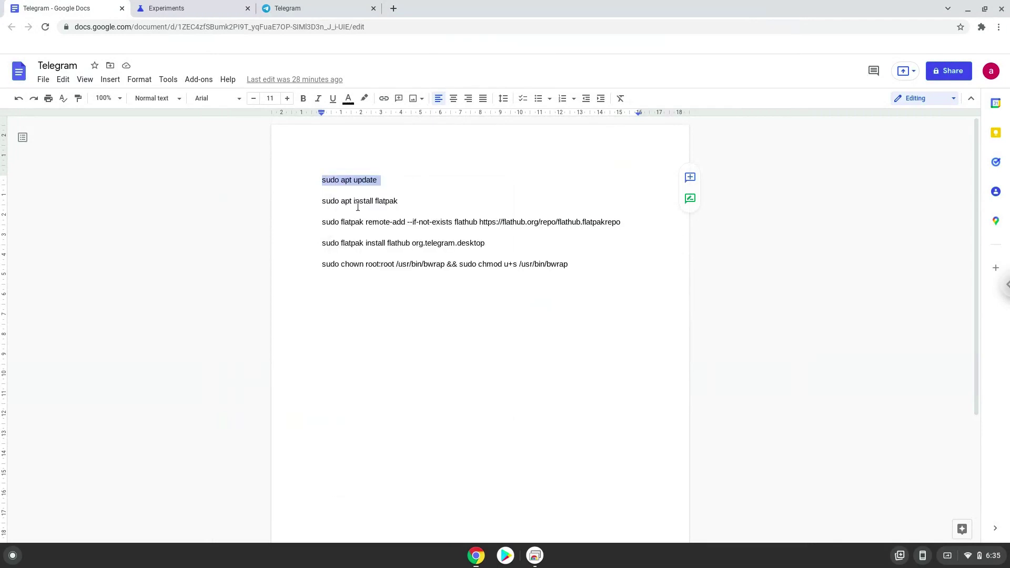
Step: Open the Terminal app from the launcher, maximize its window, and run the copied "sudo apt update" command
{"action": "left_click", "coordinate": [20, 555]}
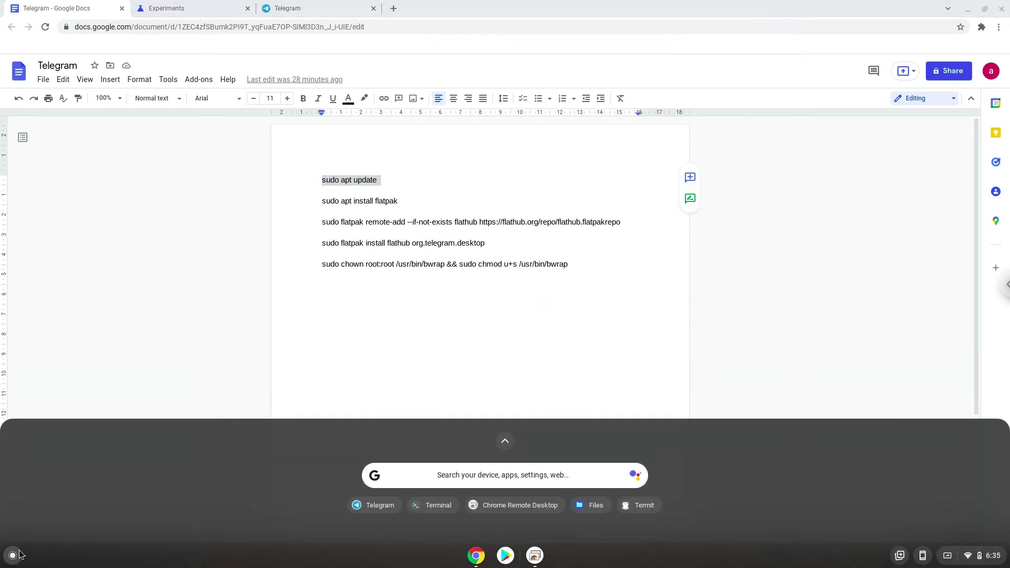
{"action": "type", "text": "termit"}
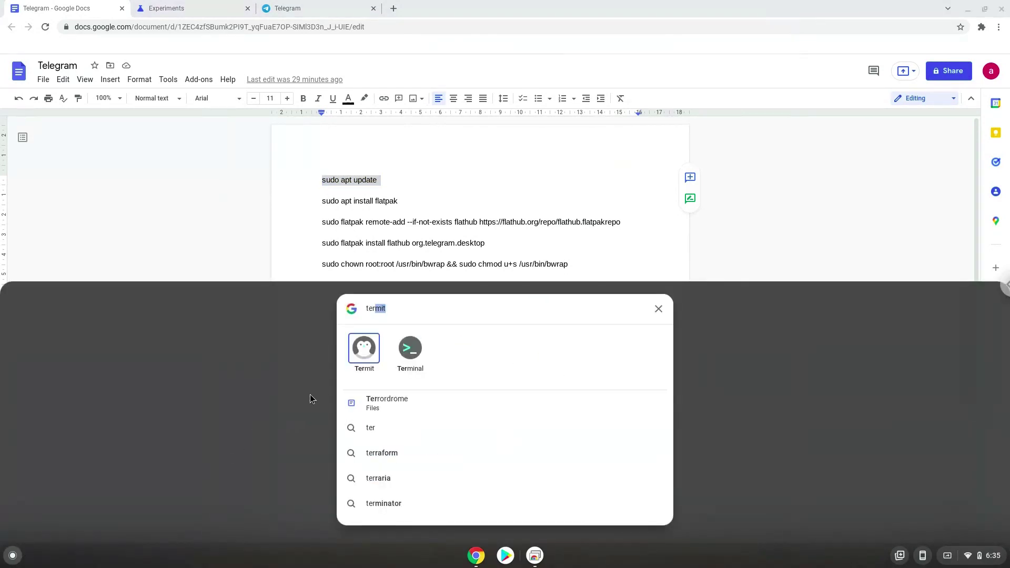
{"action": "left_click", "coordinate": [410, 348]}
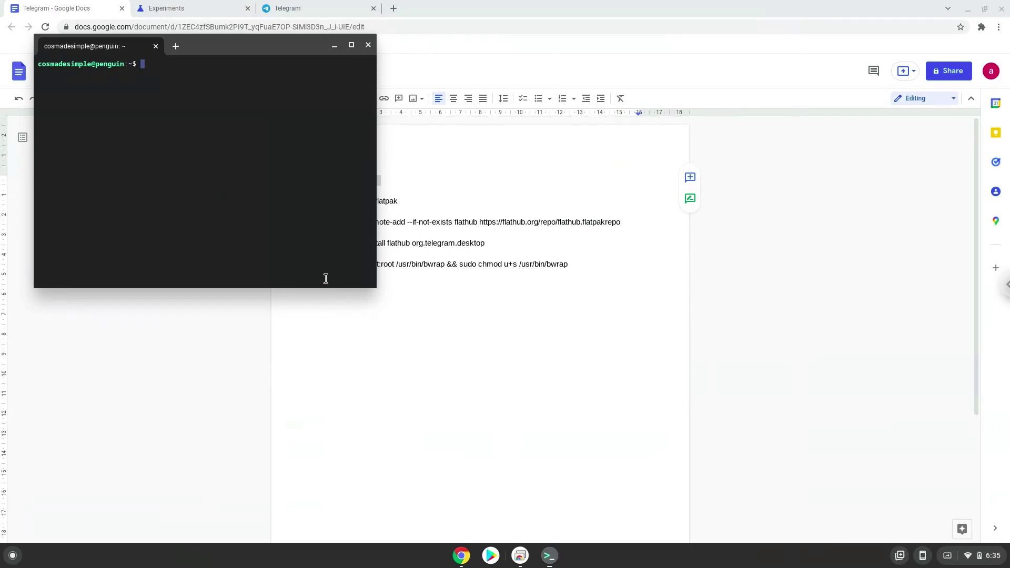
{"action": "double_click", "coordinate": [221, 45]}
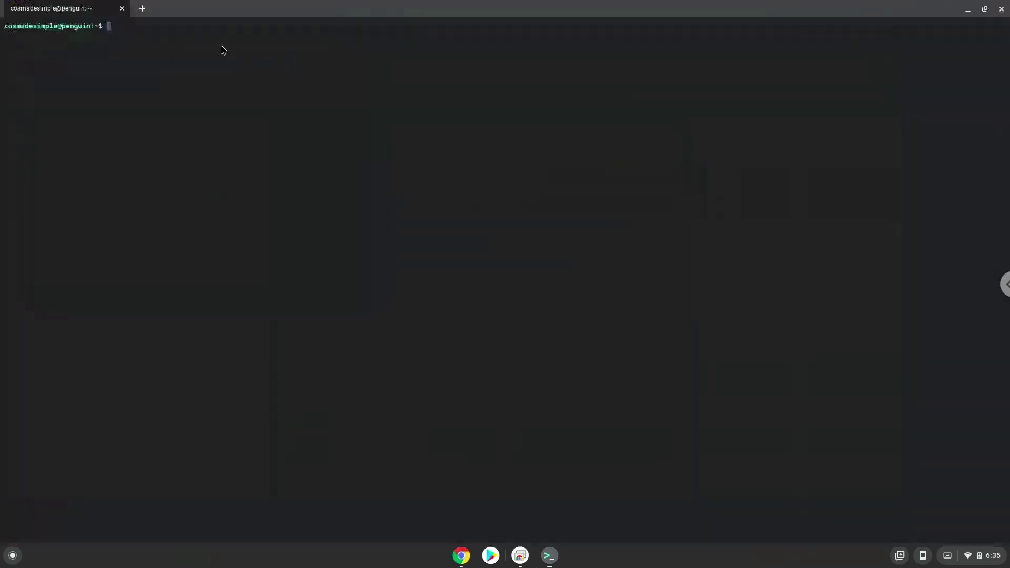
{"action": "right_click", "coordinate": [221, 46]}
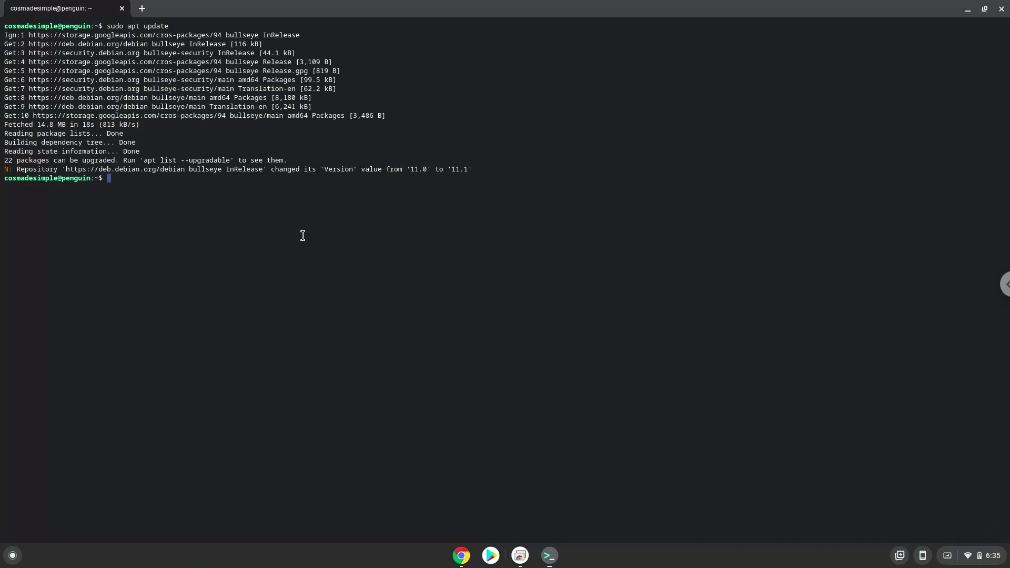
Step: Switch back to the Telegram Google Docs document in Chrome and copy the "sudo apt install flatpak" command
{"action": "left_click", "coordinate": [456, 559]}
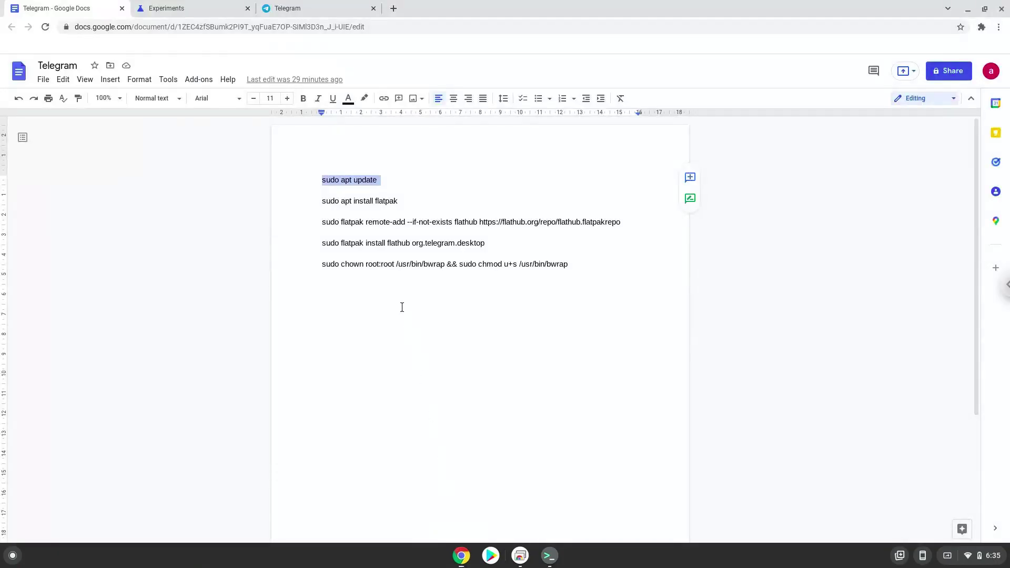
{"action": "left_click", "coordinate": [355, 201]}
{"action": "triple_click", "coordinate": [355, 201]}
{"action": "right_click", "coordinate": [355, 201]}
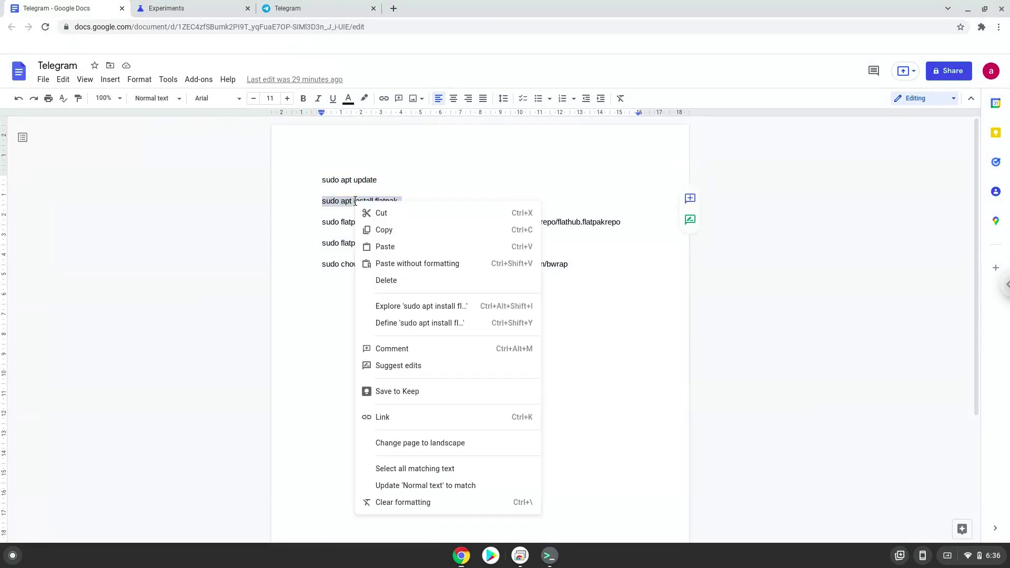
{"action": "left_click", "coordinate": [378, 230]}
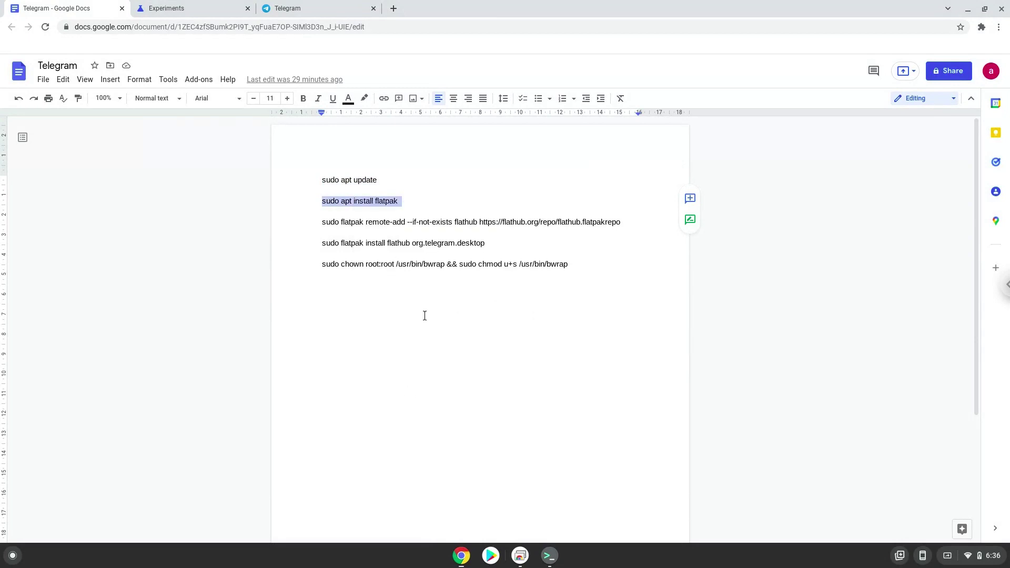
{"action": "left_click", "coordinate": [548, 556]}
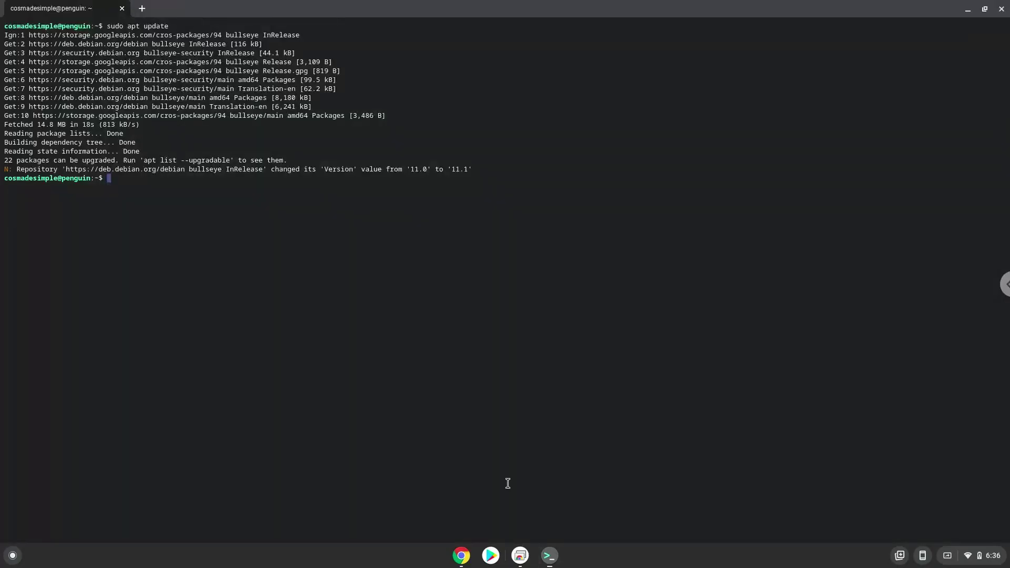
{"action": "key", "text": "ctrl+shift+v"}
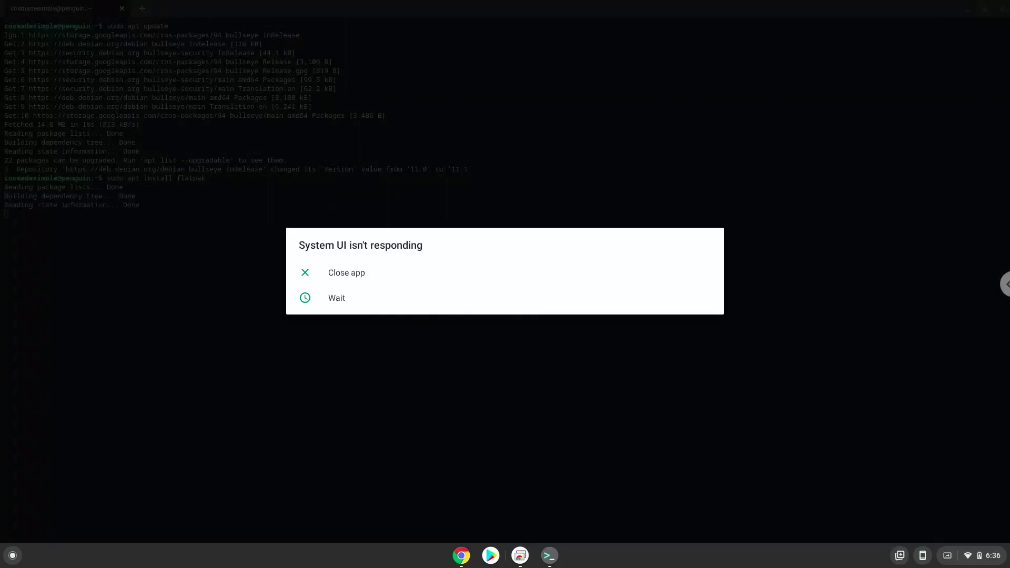
{"action": "left_click", "coordinate": [343, 297]}
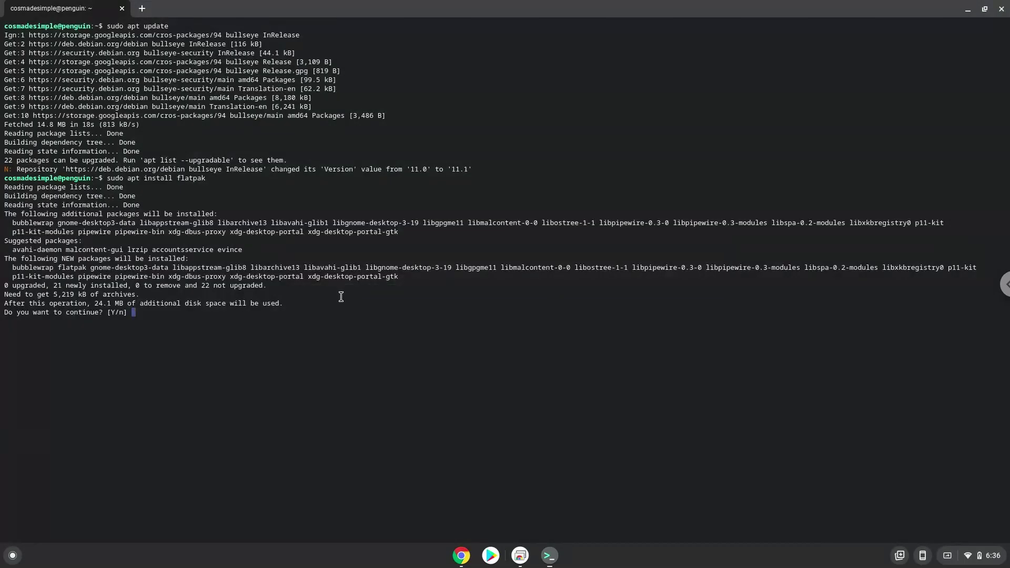
{"action": "key", "text": "Return"}
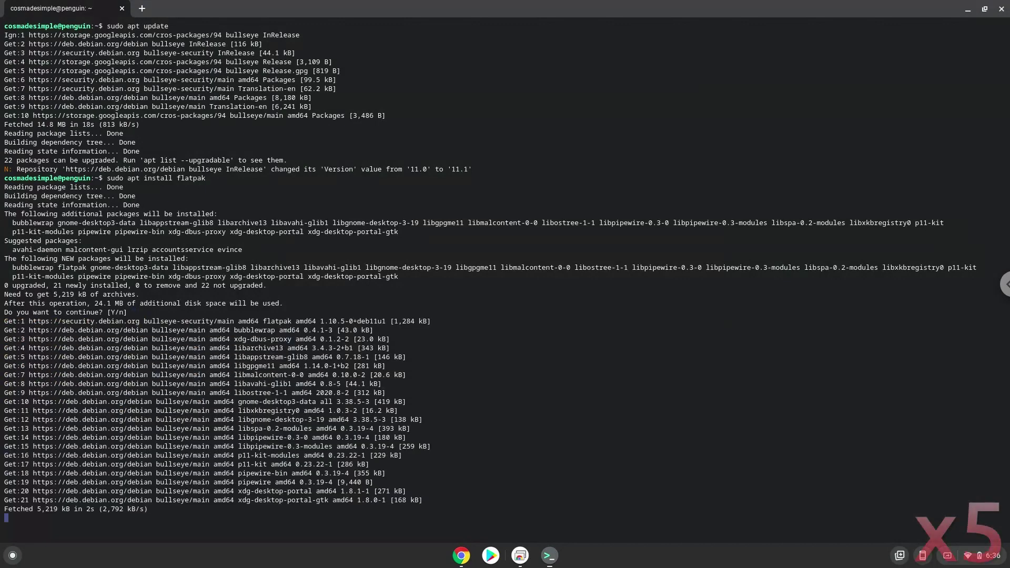
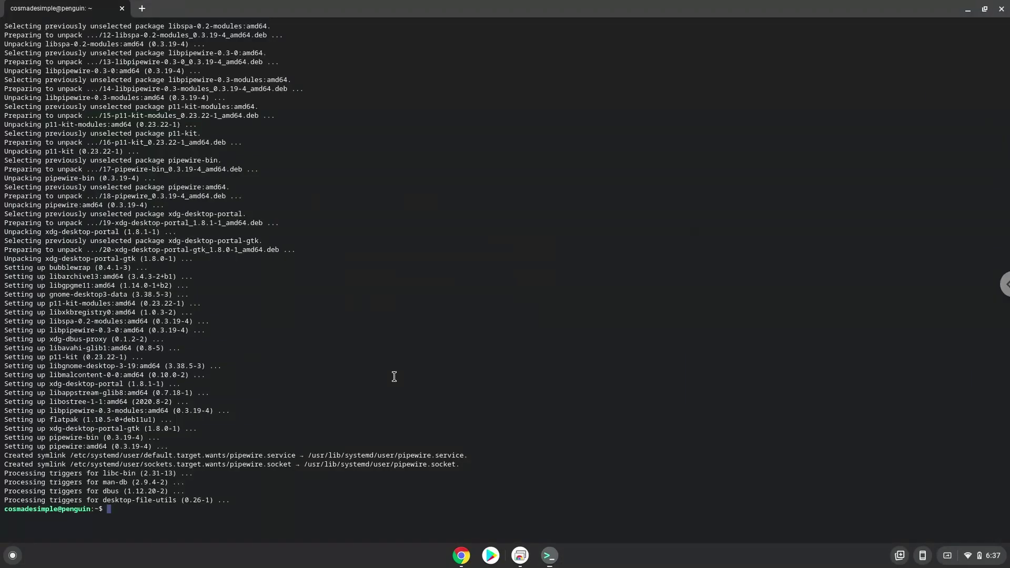
{"action": "type", "text": "sudo flatpak remote-add --if-not-exists flathub https://flathub.org/repo/flathub.flatpakrepo"}
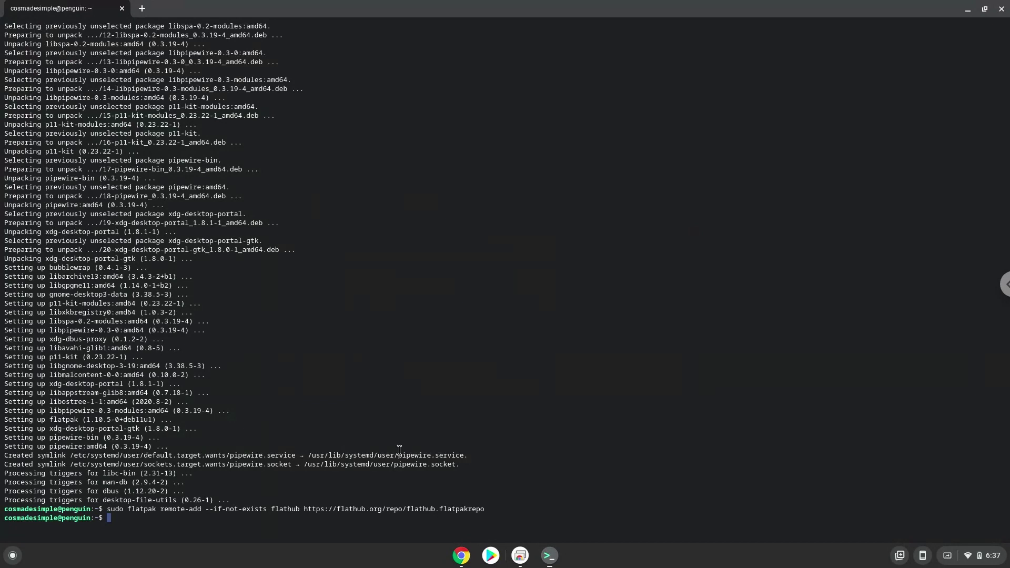
Step: Switch back to the Telegram Google Docs document in Chrome and copy the "sudo flatpak install flathub org.telegram.desktop" command
{"action": "left_click", "coordinate": [458, 559]}
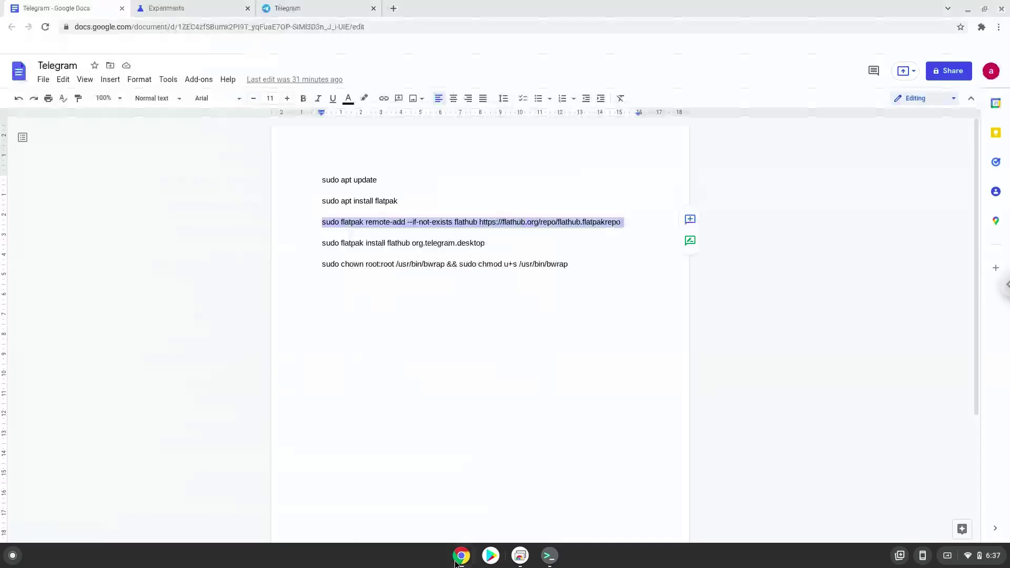
{"action": "triple_click", "coordinate": [353, 241]}
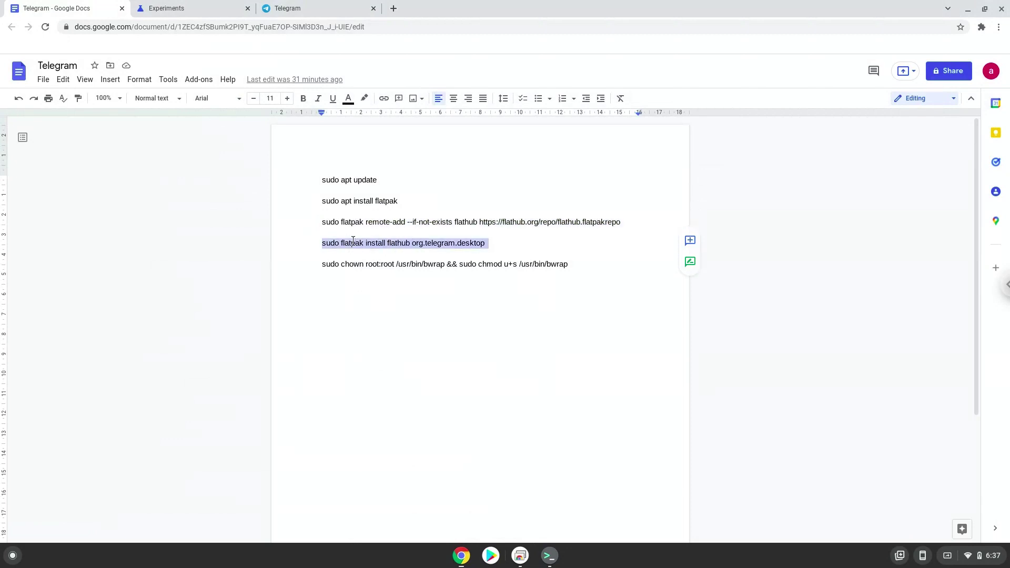
{"action": "right_click", "coordinate": [353, 241]}
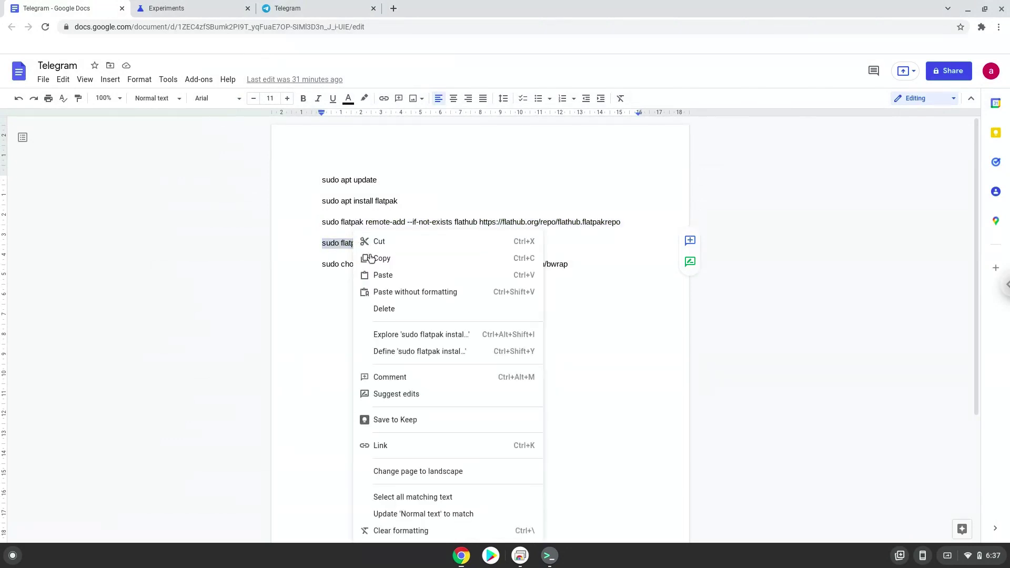
{"action": "left_click", "coordinate": [372, 258]}
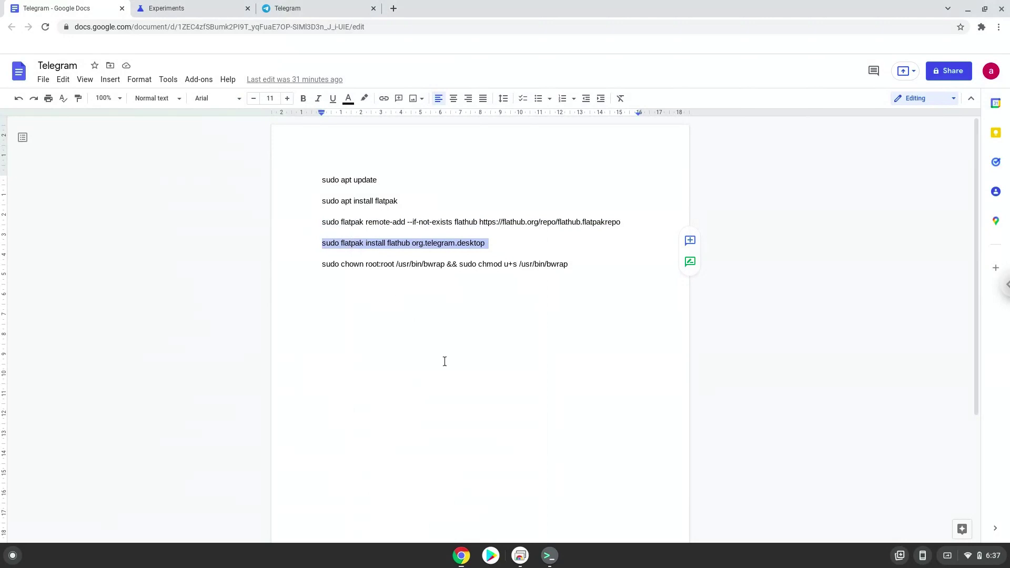
Step: Run the copied "sudo flatpak install flathub org.telegram.desktop" command in the Terminal, accept both installation questions, and clear the stray characters from the command line
{"action": "left_click", "coordinate": [550, 563]}
{"action": "key", "text": "ctrl+shift+v"}
{"action": "key", "text": "Return"}
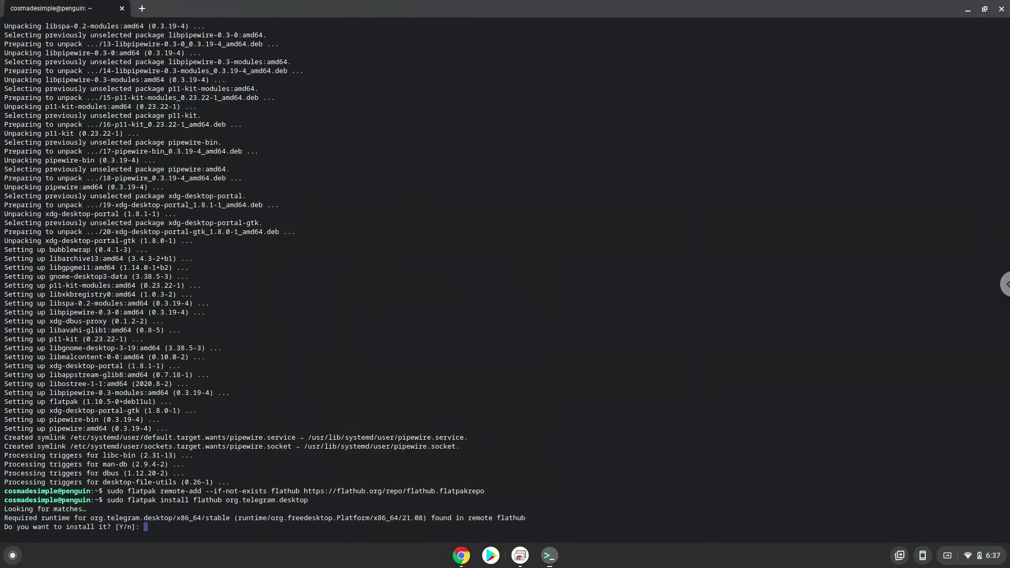
{"action": "key", "text": "Return"}
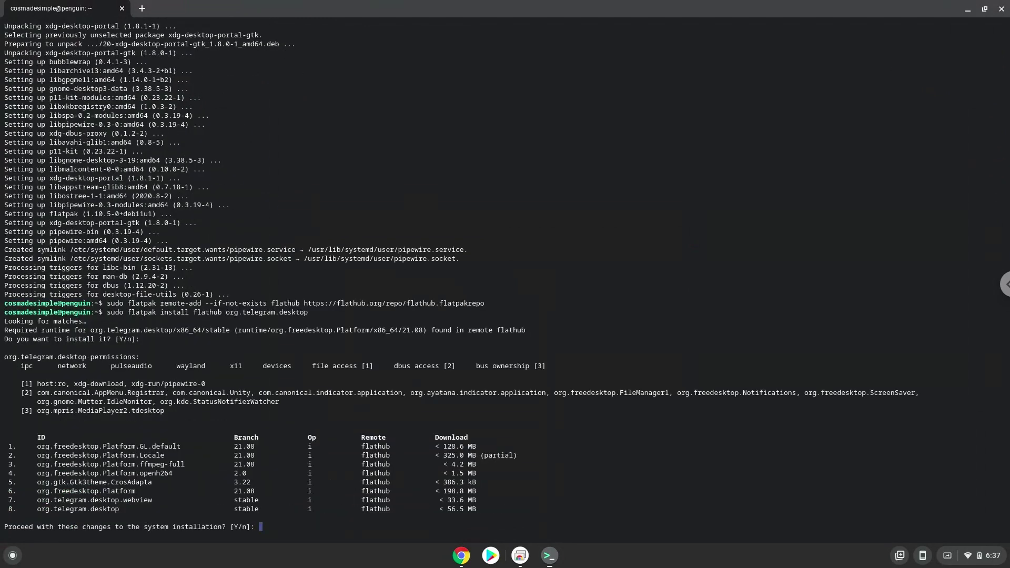
{"action": "key", "text": "Return"}
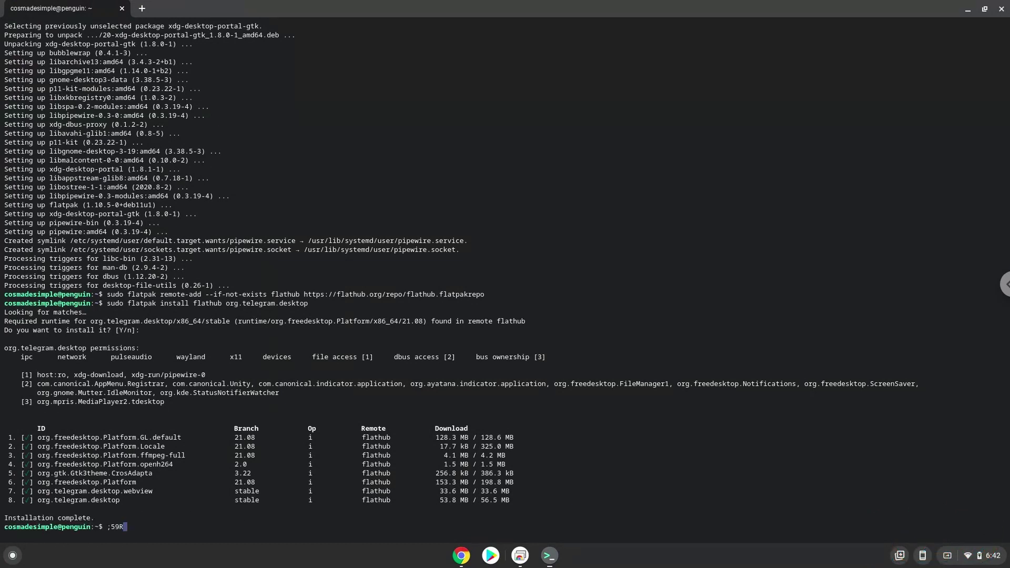
{"action": "key", "text": "BackSpace"}
{"action": "key", "text": "BackSpace"}
{"action": "key", "text": "BackSpace"}
{"action": "key", "text": "BackSpace"}
Step: Return to the Google Docs document in Chrome and copy the "sudo chown root:root /usr/bin/bwrap && sudo chmod u+s /usr/bin/bwrap" command
{"action": "left_click", "coordinate": [460, 557]}
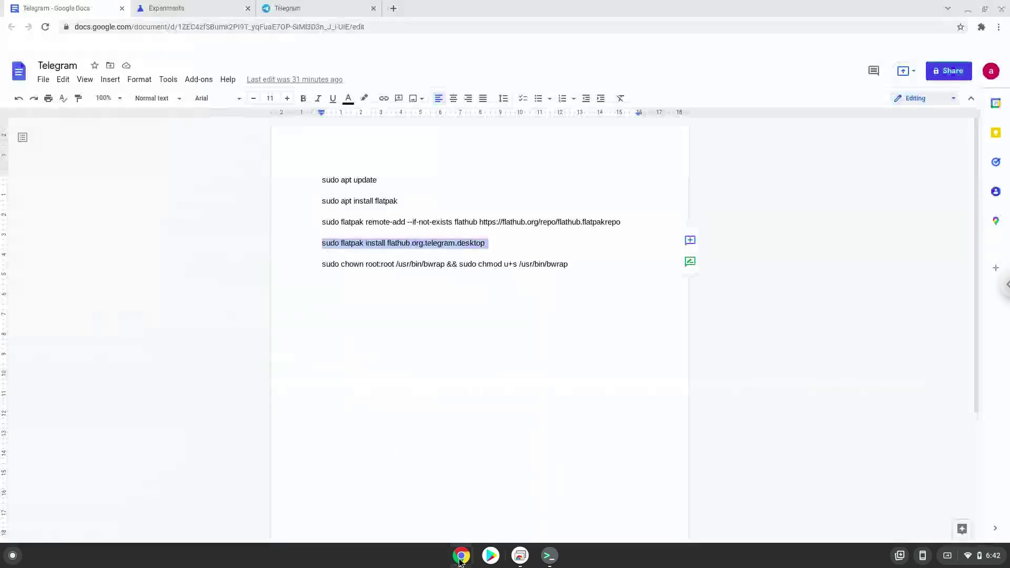
{"action": "left_click", "coordinate": [401, 267]}
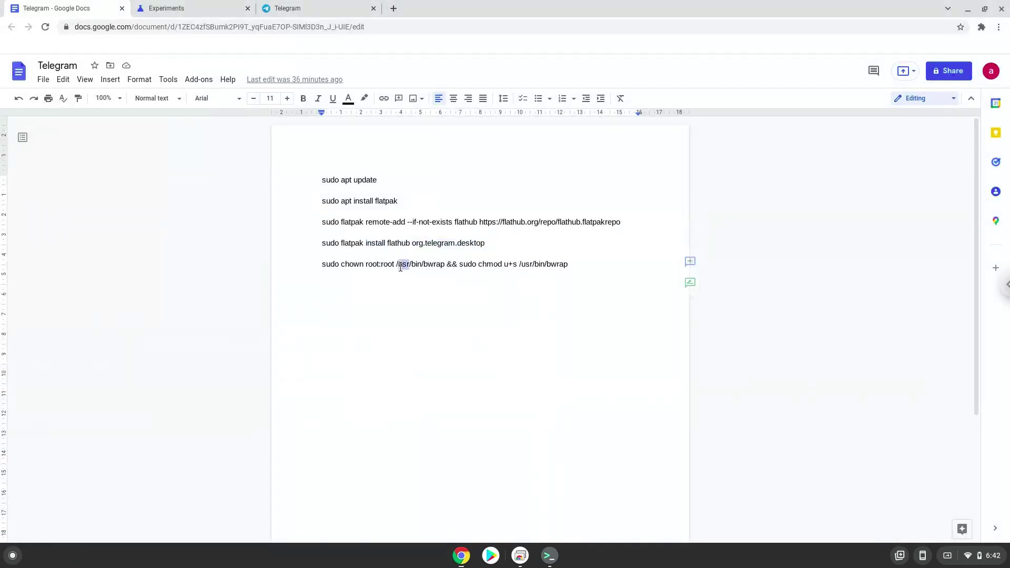
{"action": "triple_click", "coordinate": [400, 266]}
{"action": "right_click", "coordinate": [400, 266]}
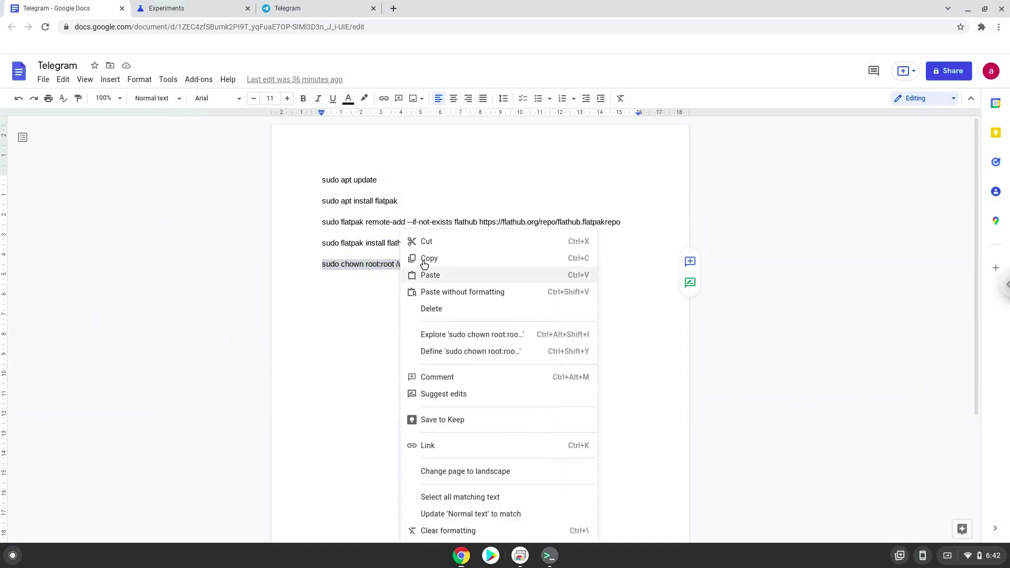
{"action": "left_click", "coordinate": [424, 260]}
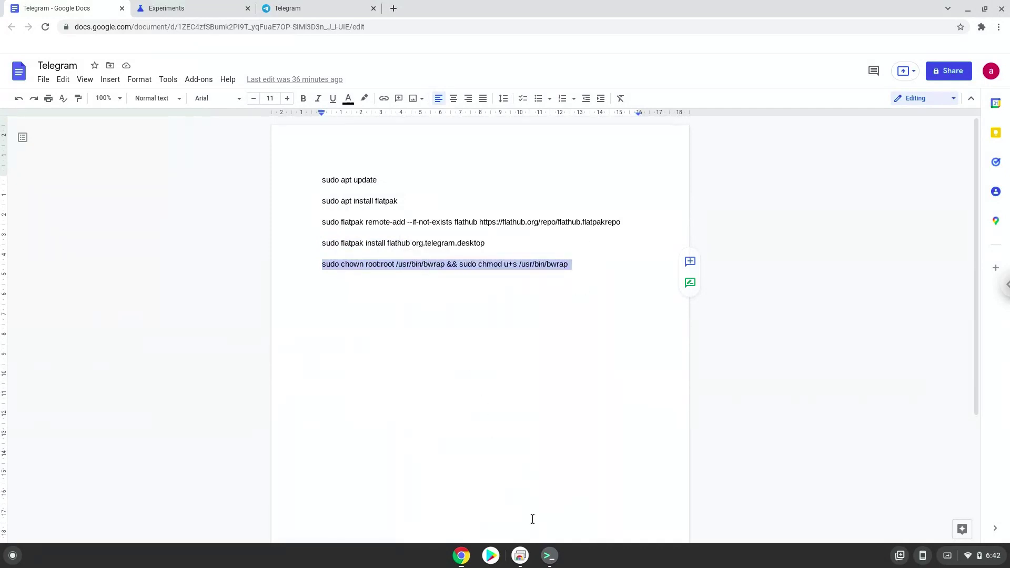
Step: Run the copied bwrap ownership and permission command in the Terminal, and close the Terminal app, confirming to leave
{"action": "left_click", "coordinate": [549, 557]}
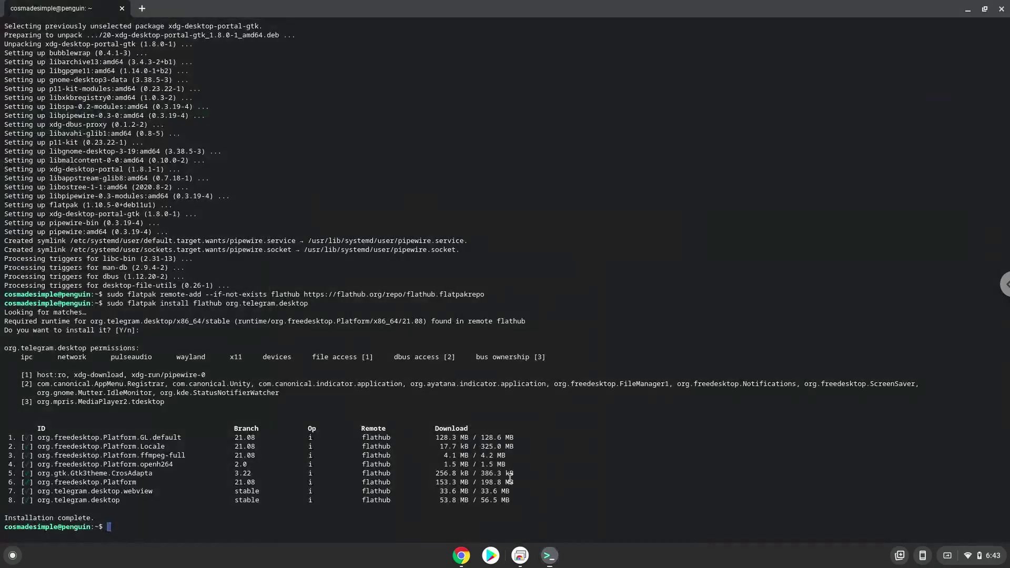
{"action": "key", "text": "ctrl+shift+v"}
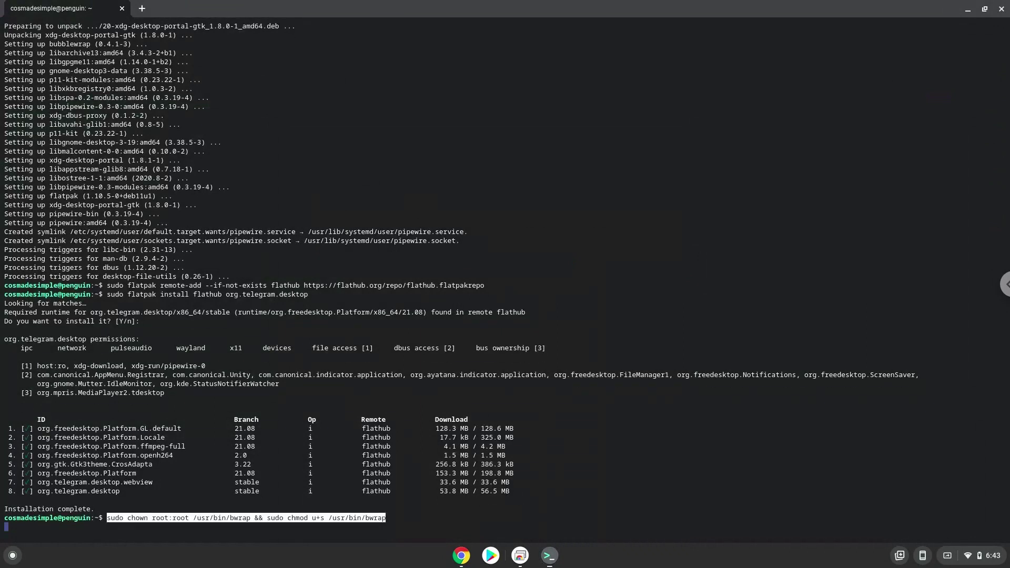
{"action": "key", "text": "Return"}
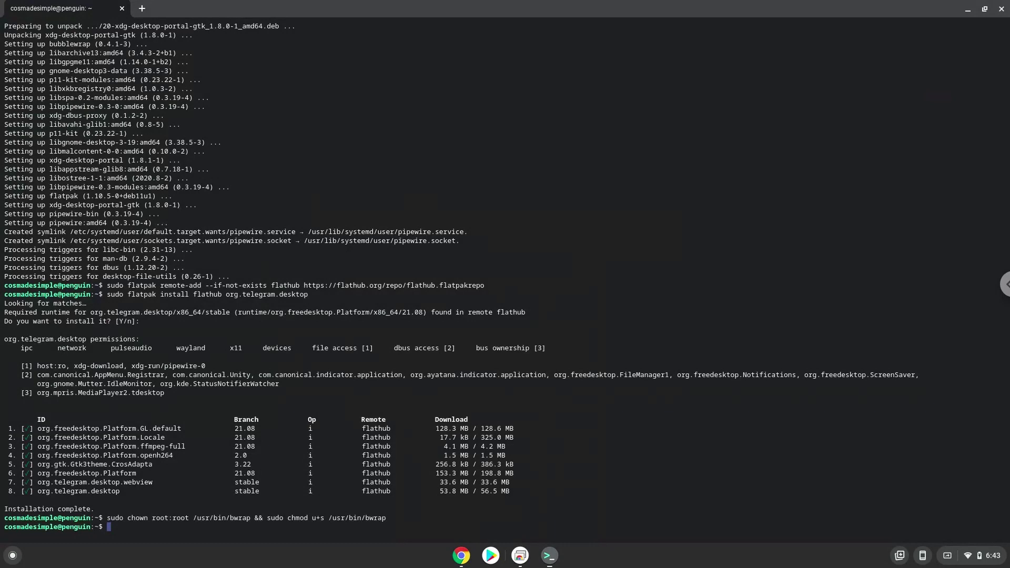
{"action": "left_click", "coordinate": [999, 10]}
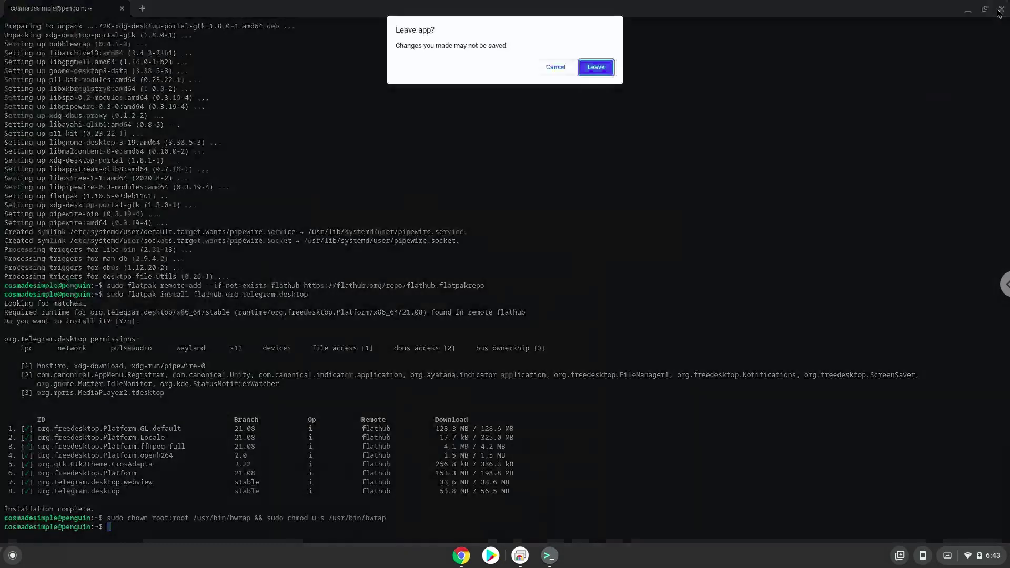
{"action": "left_click", "coordinate": [596, 68]}
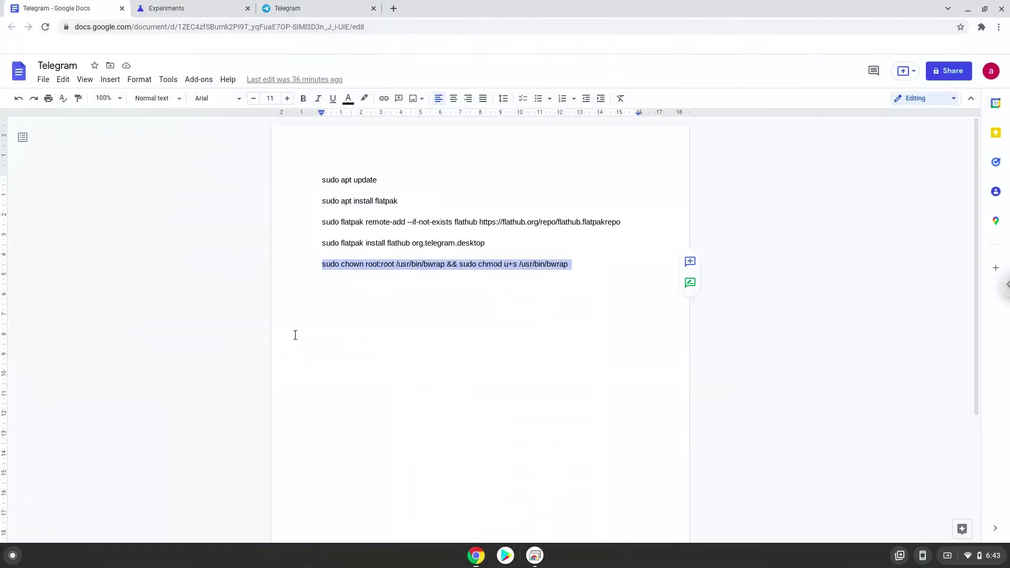
Step: Launch Telegram Desktop from the Linux apps folder in the launcher and maximize its window
{"action": "left_click", "coordinate": [13, 555]}
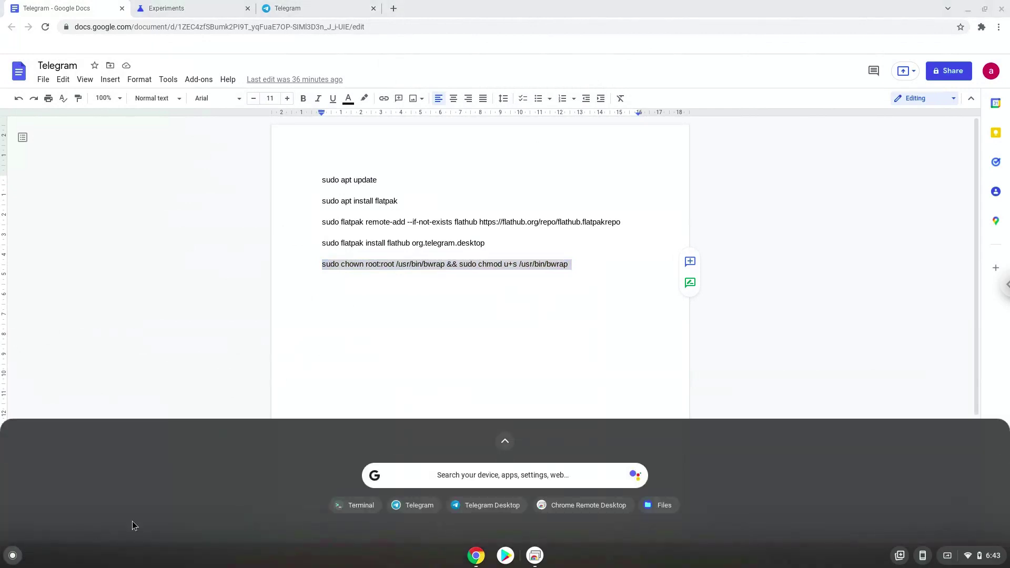
{"action": "left_click", "coordinate": [505, 444]}
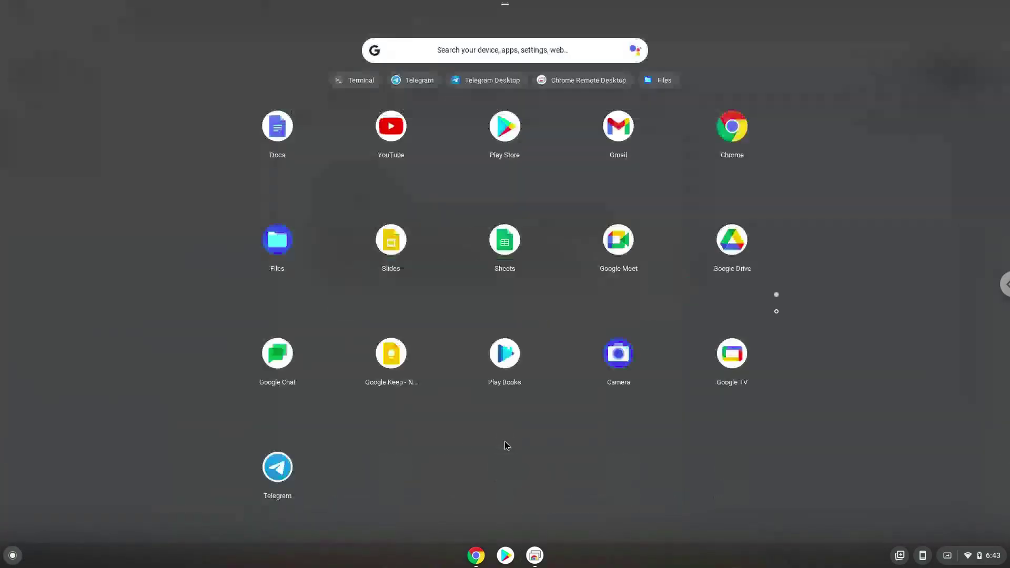
{"action": "left_click", "coordinate": [776, 312]}
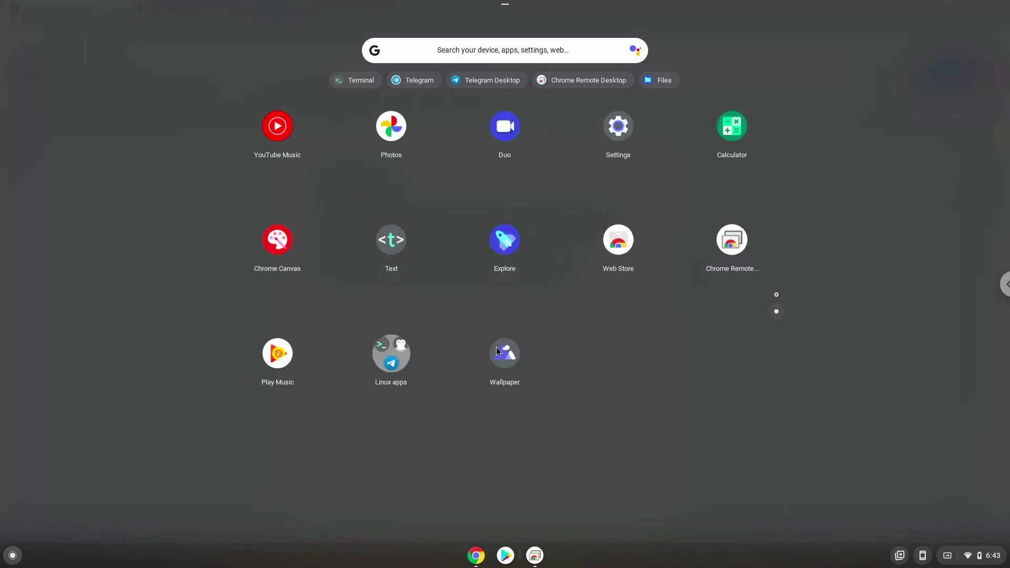
{"action": "left_click", "coordinate": [405, 358]}
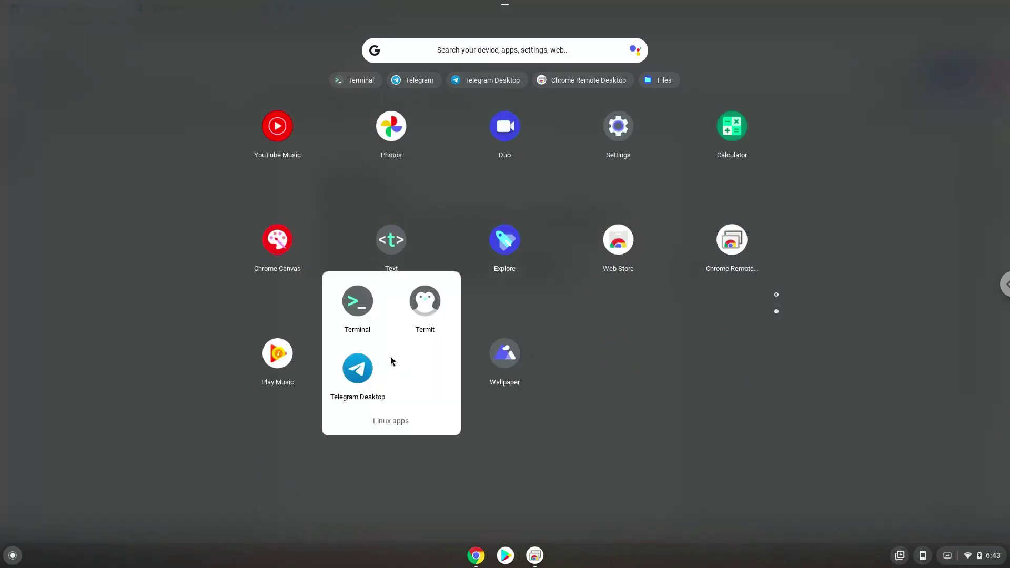
{"action": "left_click", "coordinate": [363, 370]}
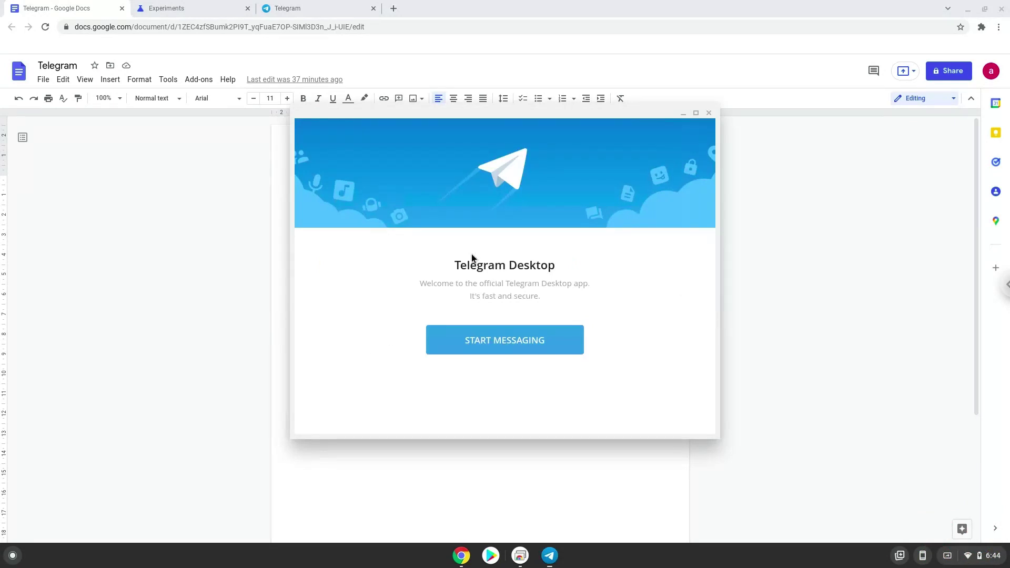
{"action": "left_click", "coordinate": [696, 113]}
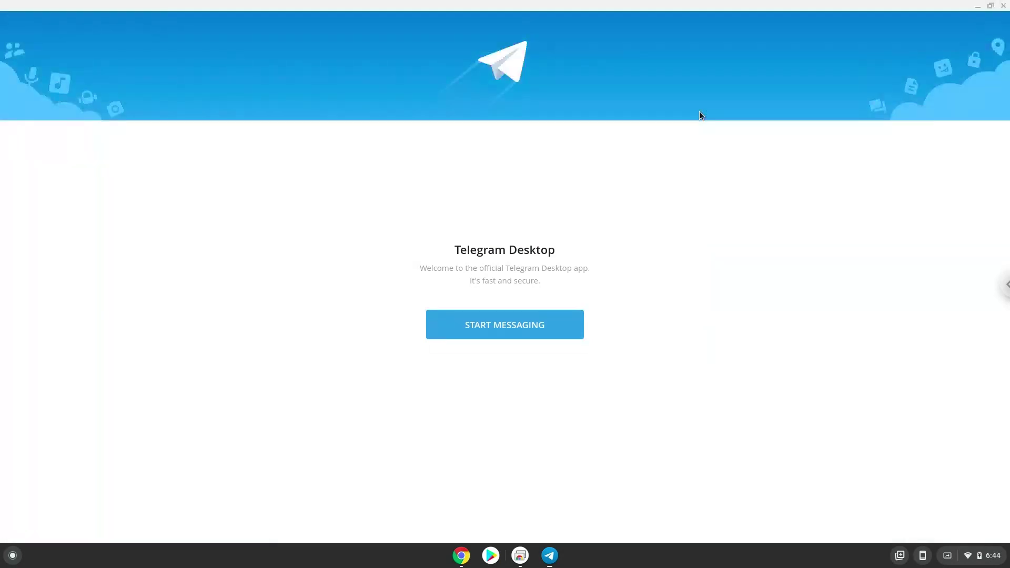